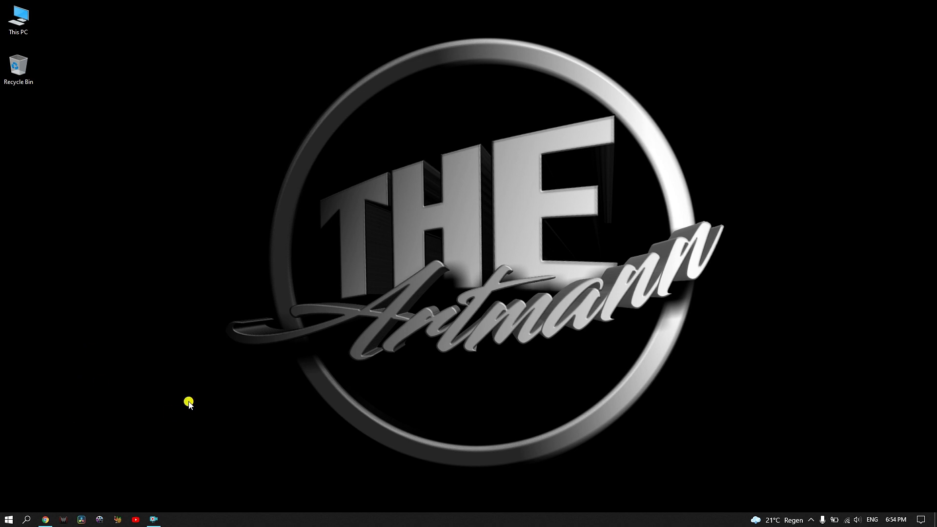
- Go from the pearOS Versions page to the Monterey download page and read its system requirements alert
{"action": "left_click", "coordinate": [47, 520]}
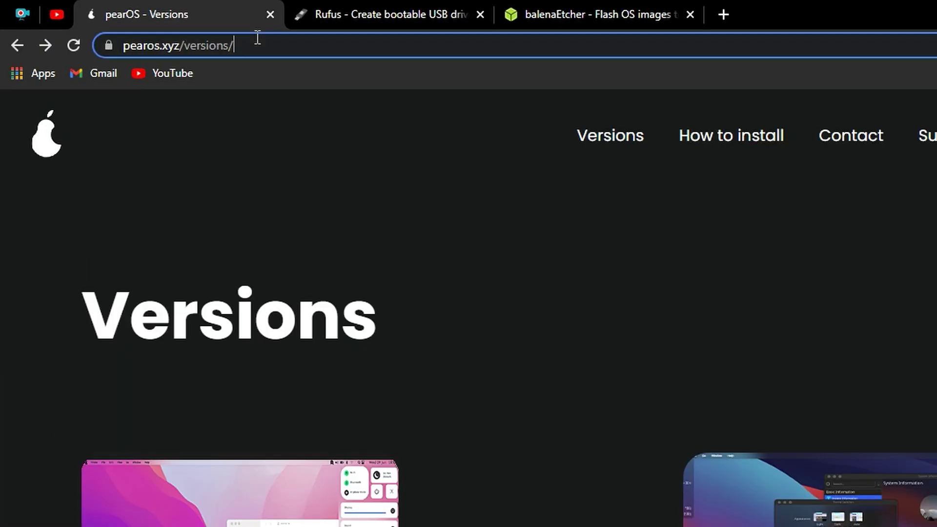
{"action": "left_click", "coordinate": [122, 25]}
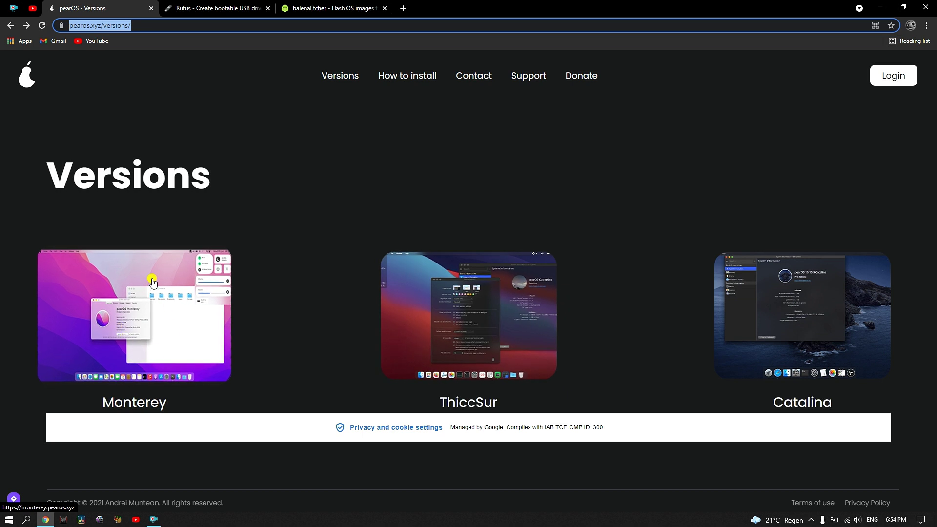
{"action": "left_click", "coordinate": [92, 331]}
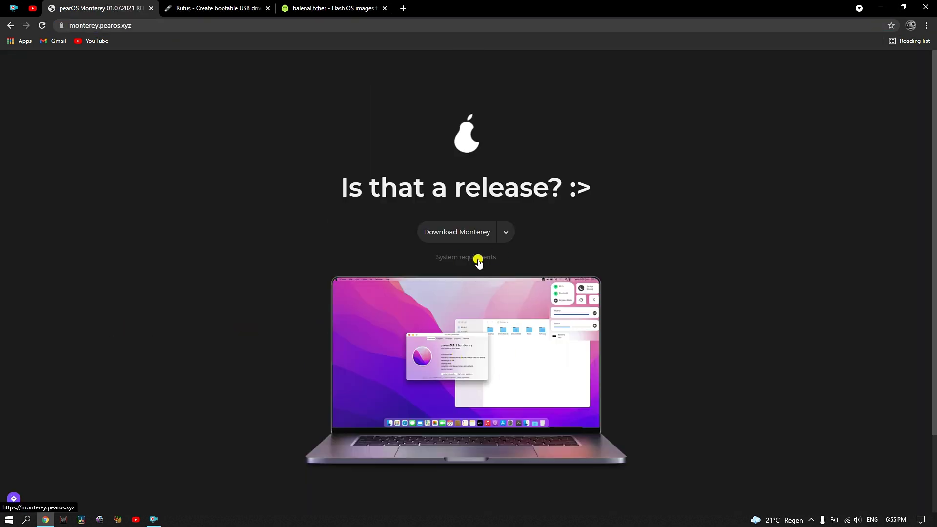
{"action": "left_click", "coordinate": [486, 265]}
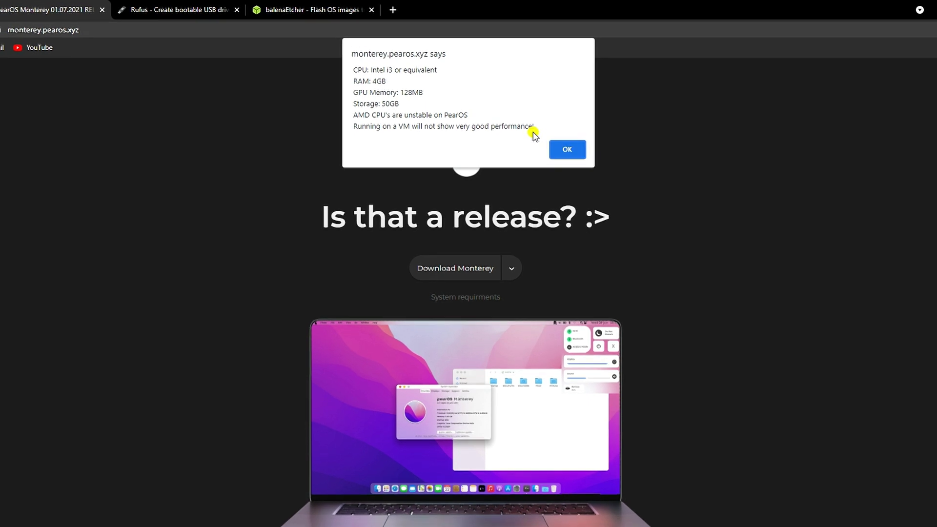
{"action": "left_click", "coordinate": [572, 147]}
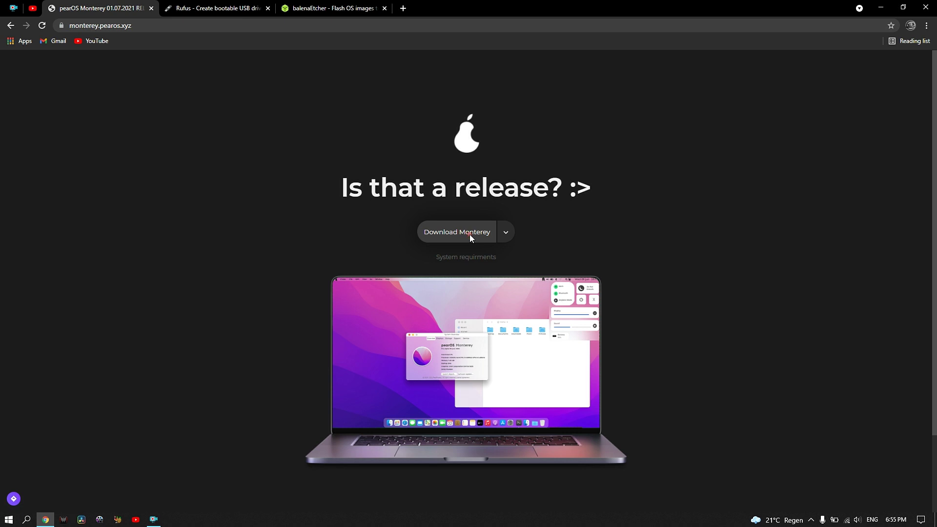
- Download the pearOS Monterey ISO and the balenaEtcher installer for Windows (x86|x64)
{"action": "left_click", "coordinate": [470, 236]}
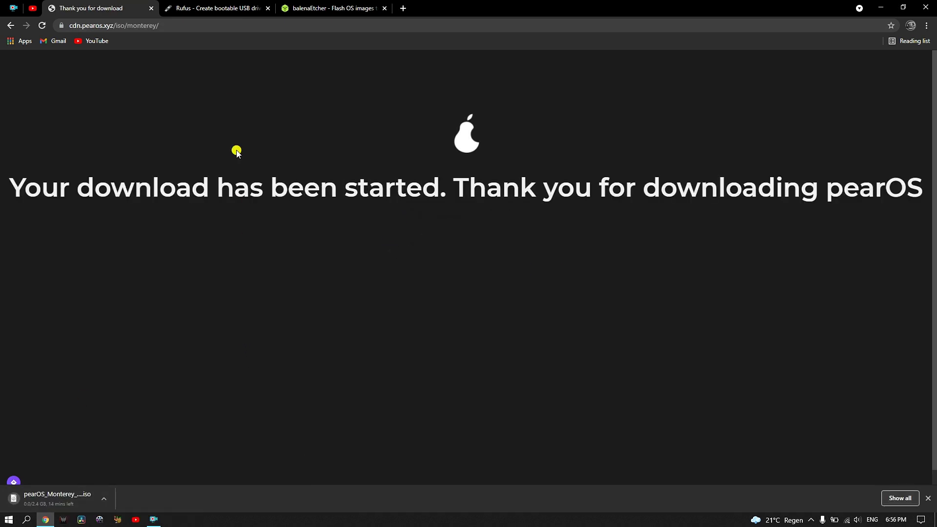
{"action": "left_click", "coordinate": [209, 7]}
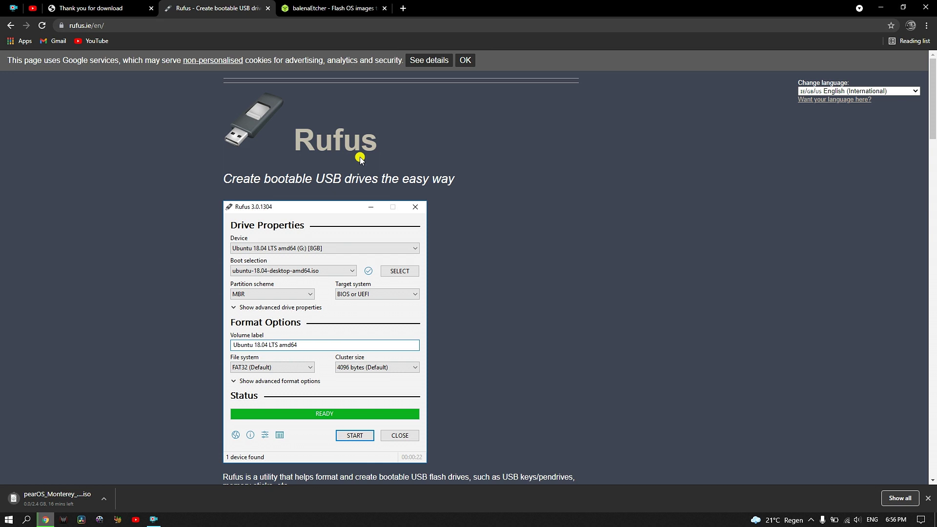
{"action": "left_click", "coordinate": [351, 4]}
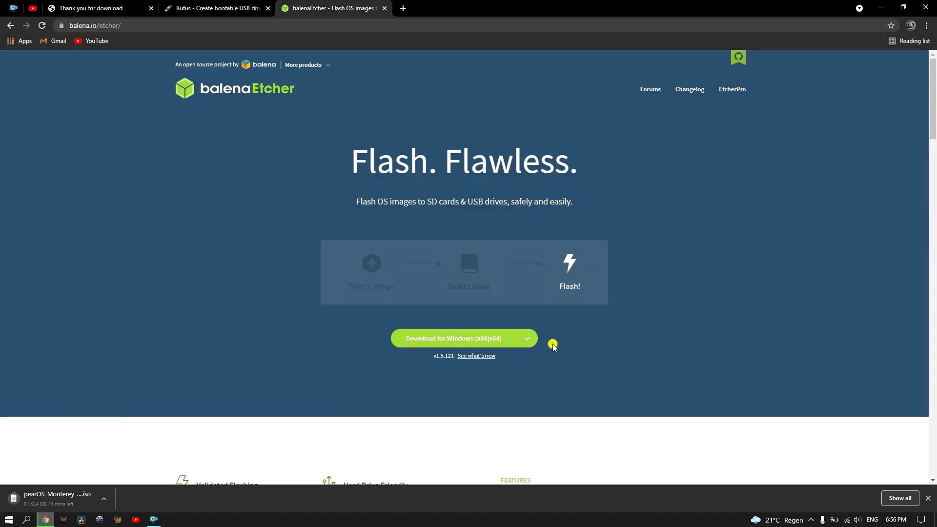
{"action": "left_click", "coordinate": [464, 339]}
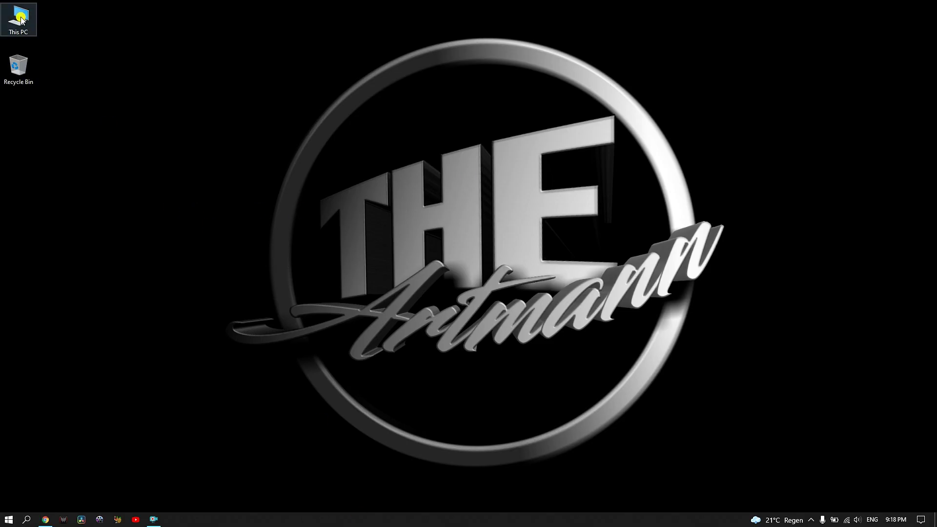
- Launch the balenaEtcher installer from the Downloads folder in This PC
{"action": "double_click", "coordinate": [22, 19]}
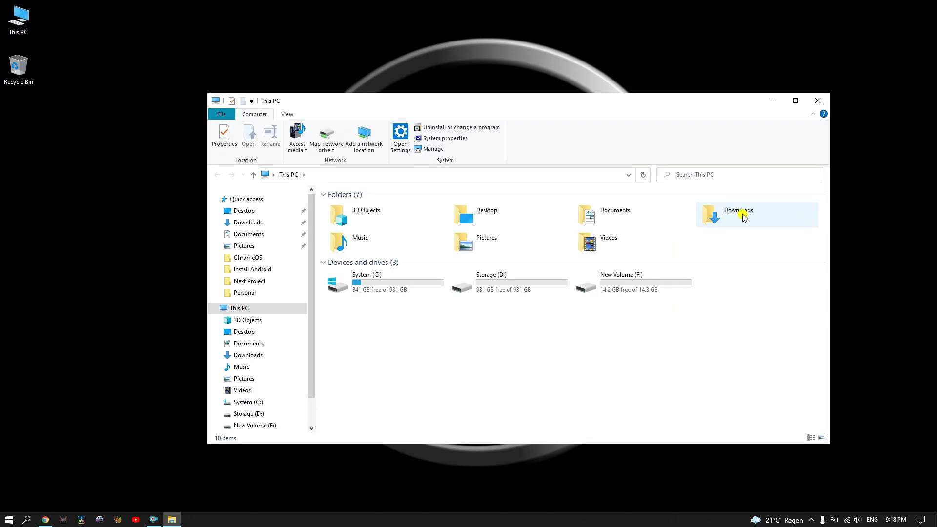
{"action": "double_click", "coordinate": [717, 212]}
{"action": "double_click", "coordinate": [395, 219]}
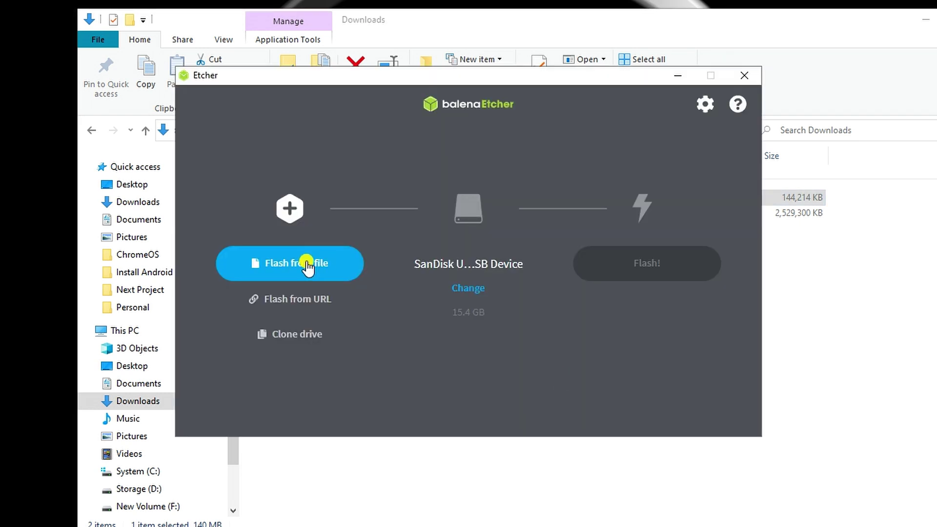
- Flash the pearOS_Monterey ISO onto the SanDisk Ultra USB Device
{"action": "left_click", "coordinate": [309, 259]}
{"action": "left_click", "coordinate": [364, 214]}
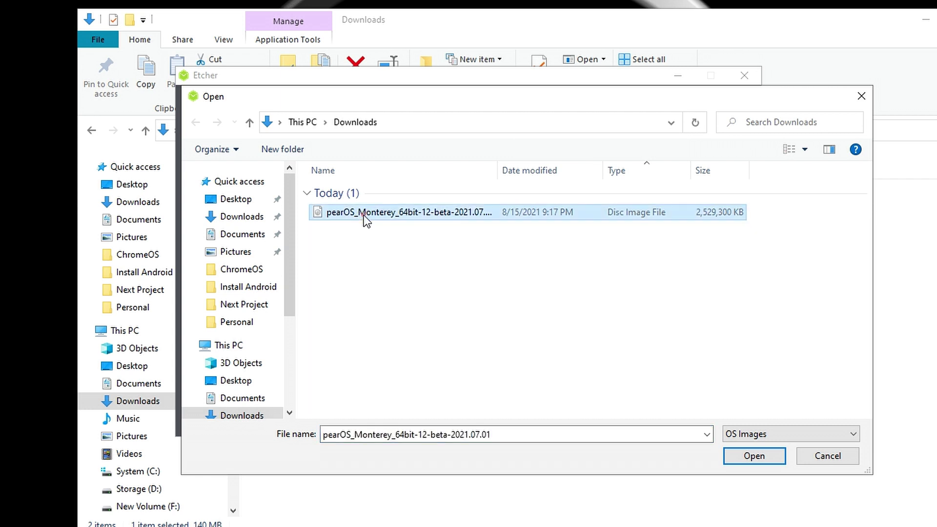
{"action": "left_click", "coordinate": [747, 456]}
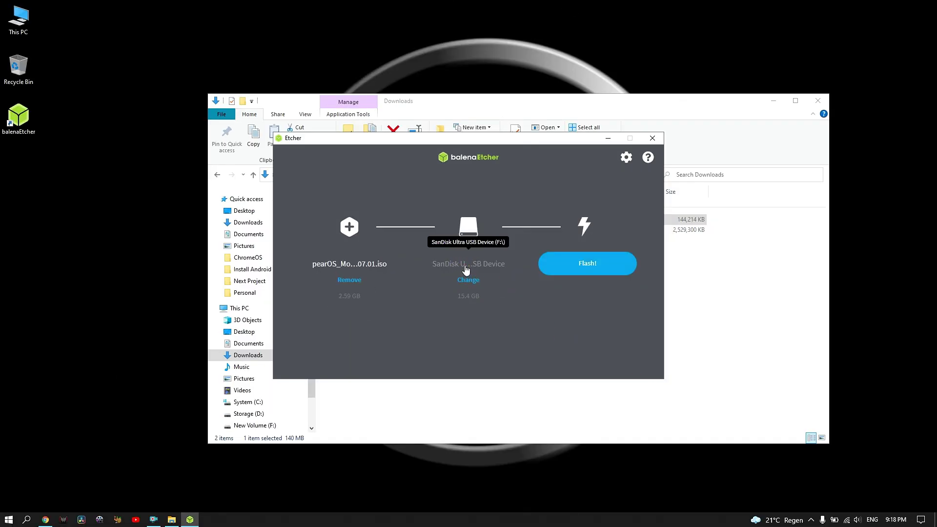
{"action": "left_click", "coordinate": [468, 281]}
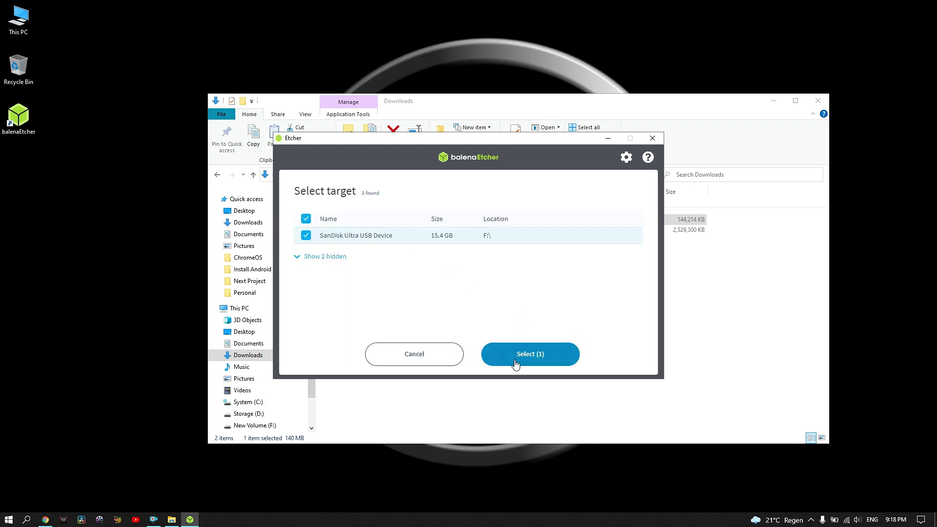
{"action": "left_click", "coordinate": [516, 364]}
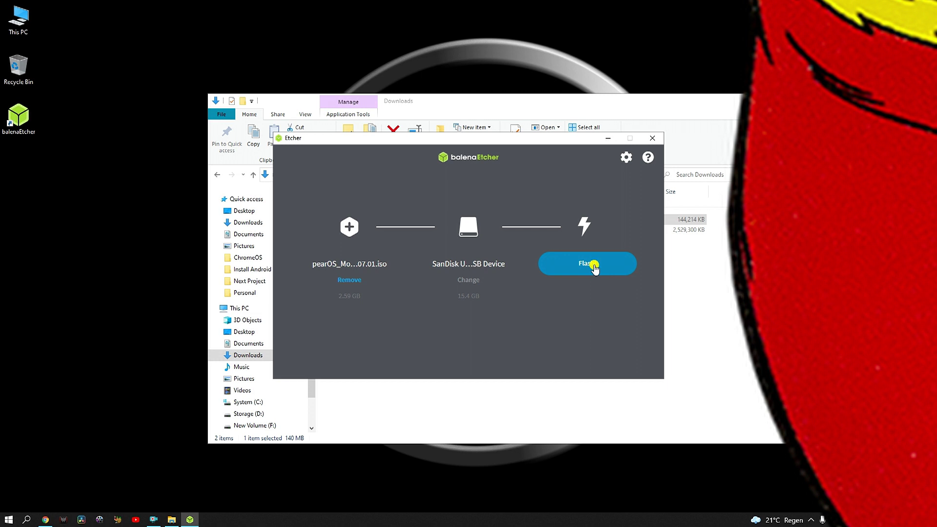
{"action": "left_click", "coordinate": [595, 266]}
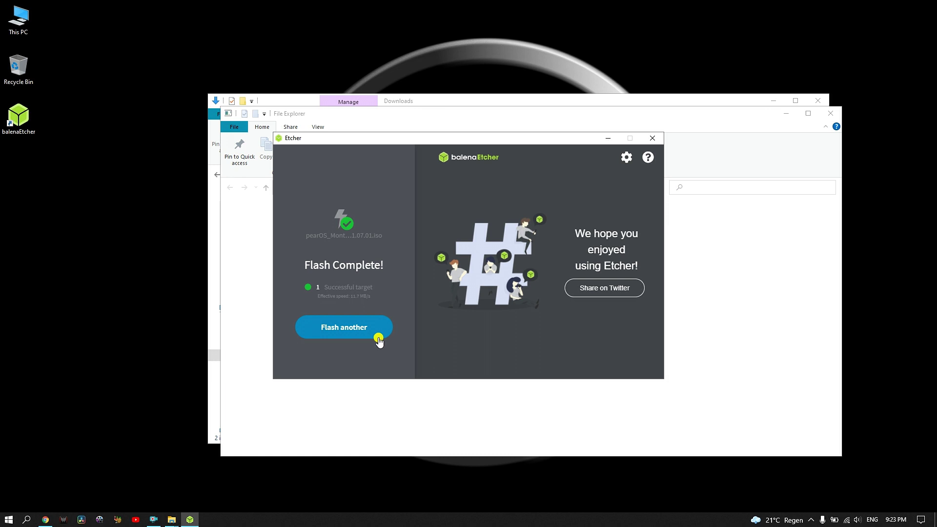
- Close Etcher, dismiss the location-unavailable error, and close the Explorer windows
{"action": "left_click", "coordinate": [653, 139]}
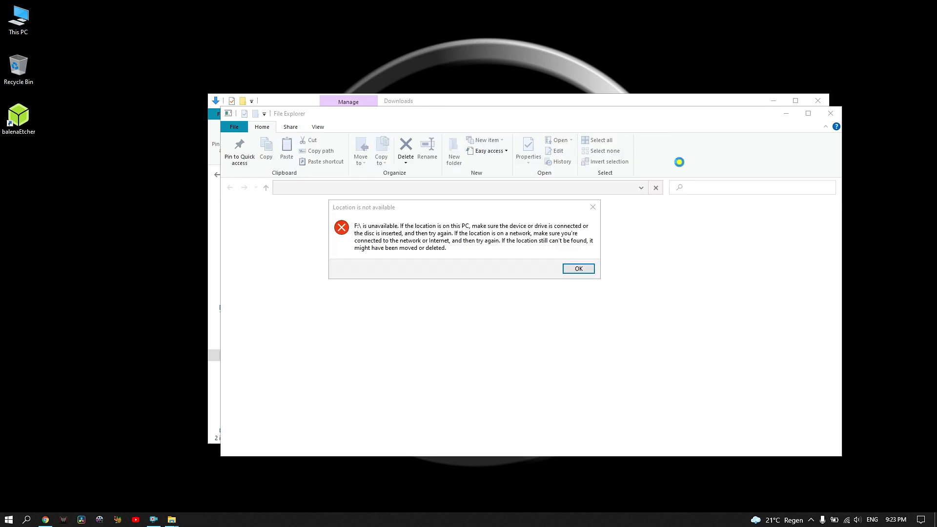
{"action": "left_click", "coordinate": [590, 209]}
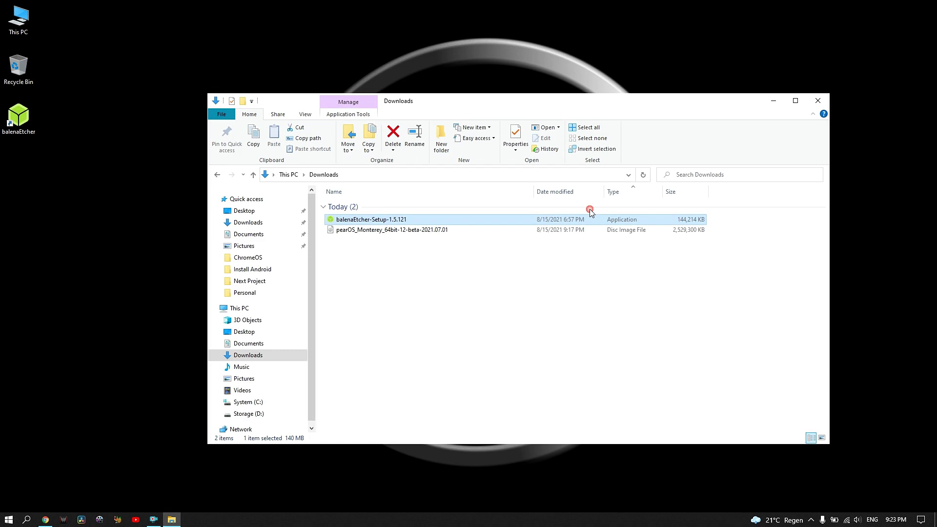
{"action": "left_click", "coordinate": [817, 102]}
{"action": "double_click", "coordinate": [18, 20]}
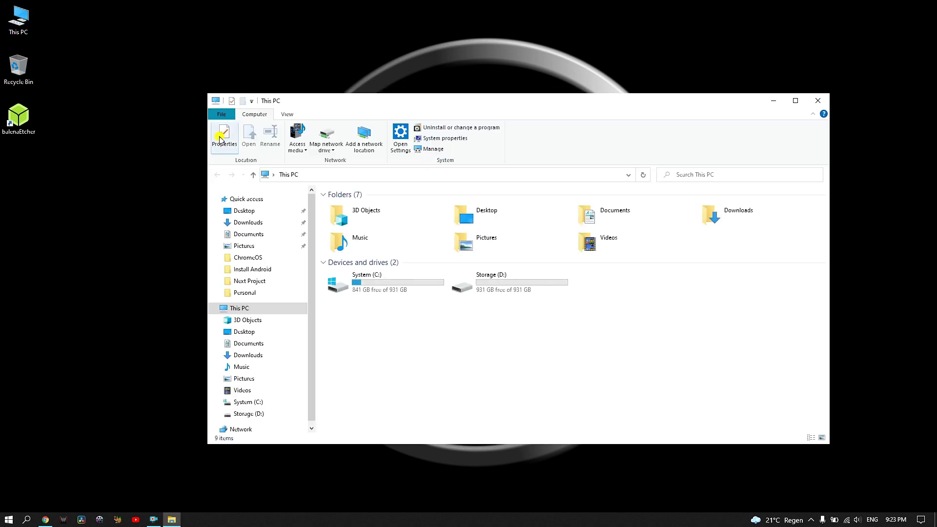
{"action": "left_click", "coordinate": [819, 101]}
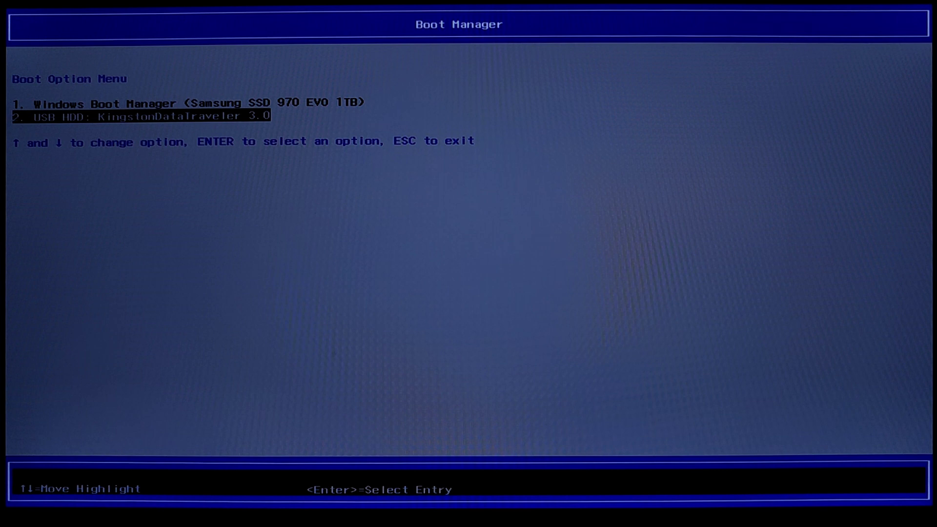
- Boot from the USB HDD entry in the Boot Option Menu
{"action": "key", "text": "Return"}
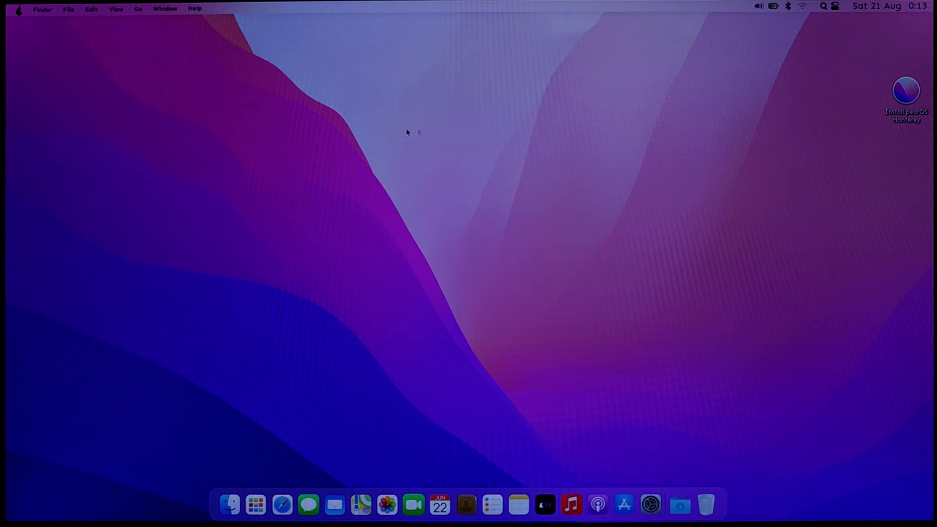
- Check Wi-Fi networks and browse System Overview's Displays, Storage, Support and Service pages
{"action": "left_click", "coordinate": [803, 7]}
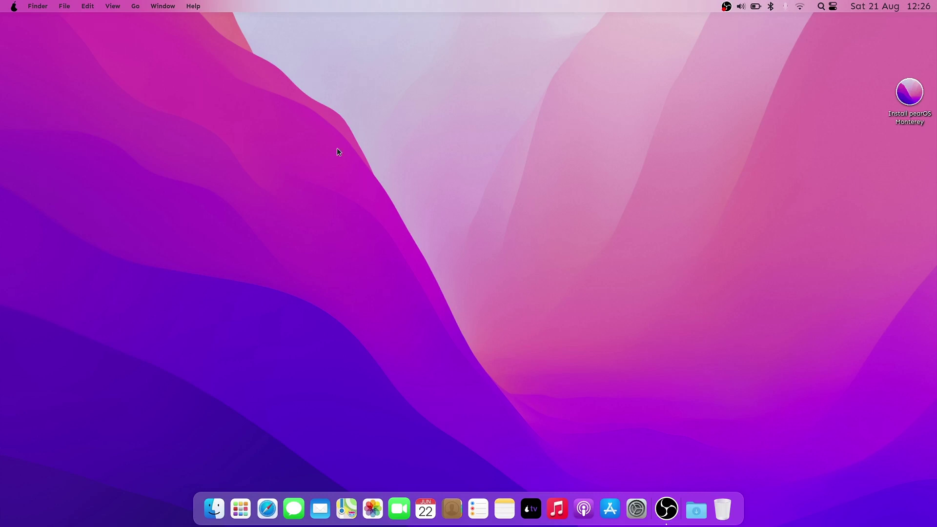
{"action": "left_click", "coordinate": [14, 5]}
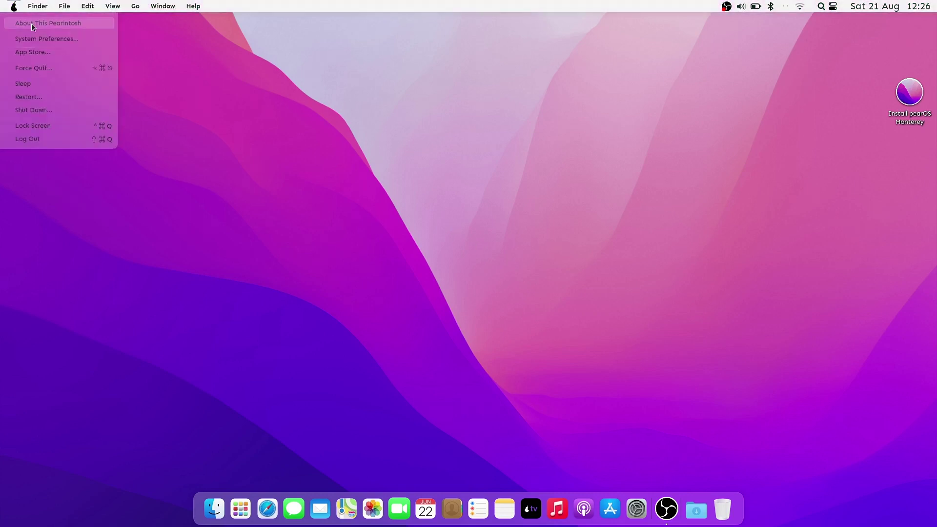
{"action": "left_click", "coordinate": [31, 22]}
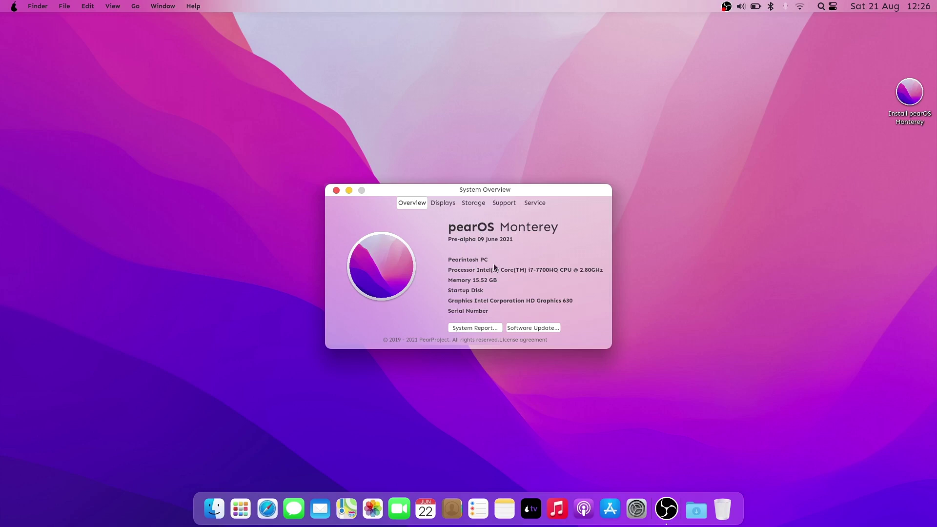
{"action": "left_click", "coordinate": [444, 204]}
{"action": "left_click", "coordinate": [476, 203]}
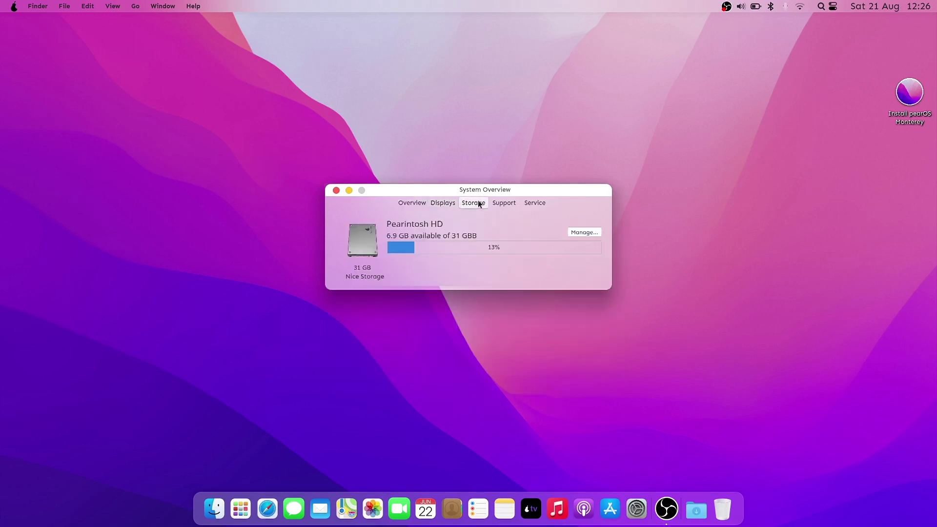
{"action": "left_click", "coordinate": [506, 203]}
{"action": "left_click", "coordinate": [534, 203]}
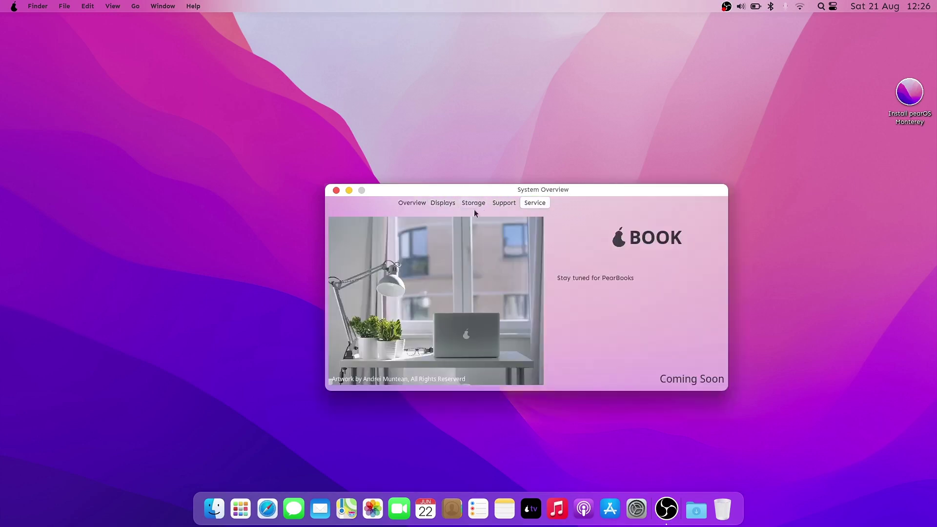
{"action": "left_click", "coordinate": [336, 190]}
- Open and close the home folder in Finder, then launch PearStore centred on screen
{"action": "left_click", "coordinate": [213, 508]}
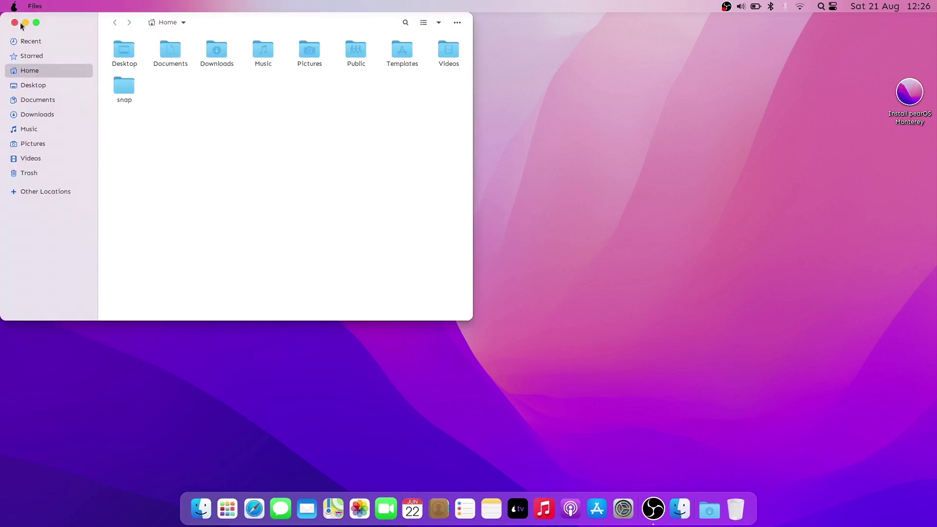
{"action": "left_click", "coordinate": [213, 509]}
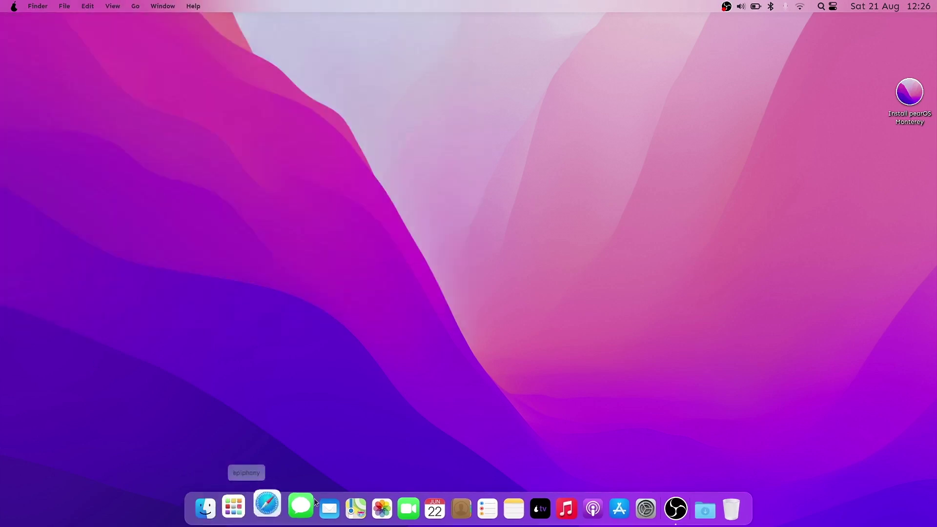
{"action": "left_click", "coordinate": [610, 508]}
{"action": "left_click_drag", "start_coordinate": [433, 23], "coordinate": [558, 79]}
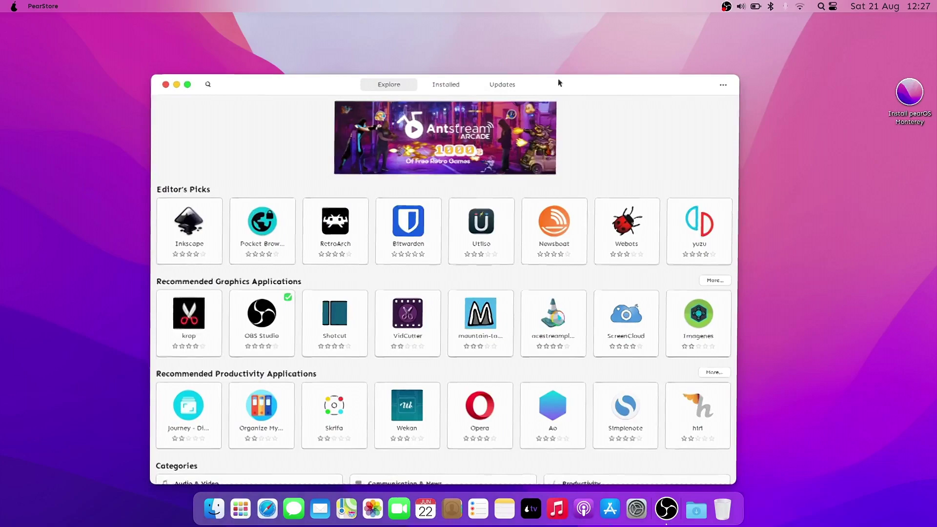
- Close PearStore and browse System Settings' Appearance pages, from application style to cursor theme
{"action": "left_click", "coordinate": [171, 87]}
{"action": "key", "text": "F4"}
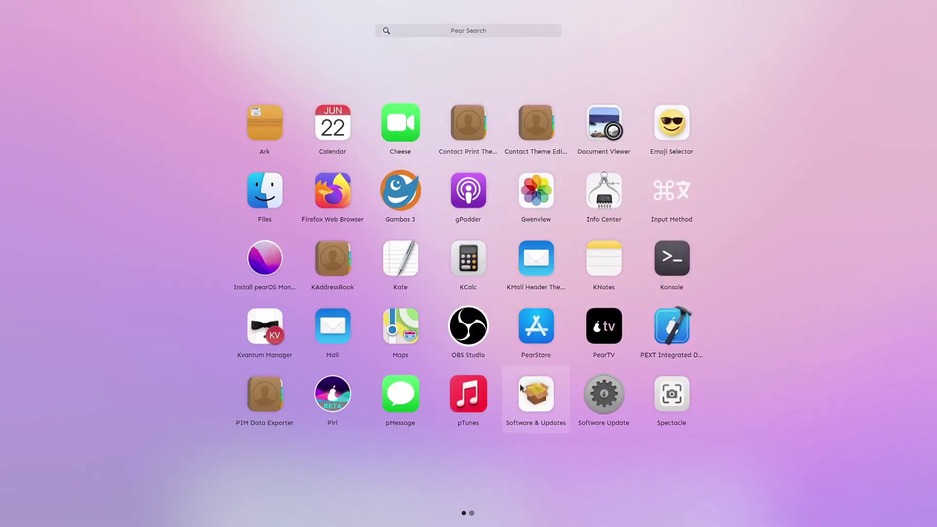
{"action": "left_click", "coordinate": [517, 379]}
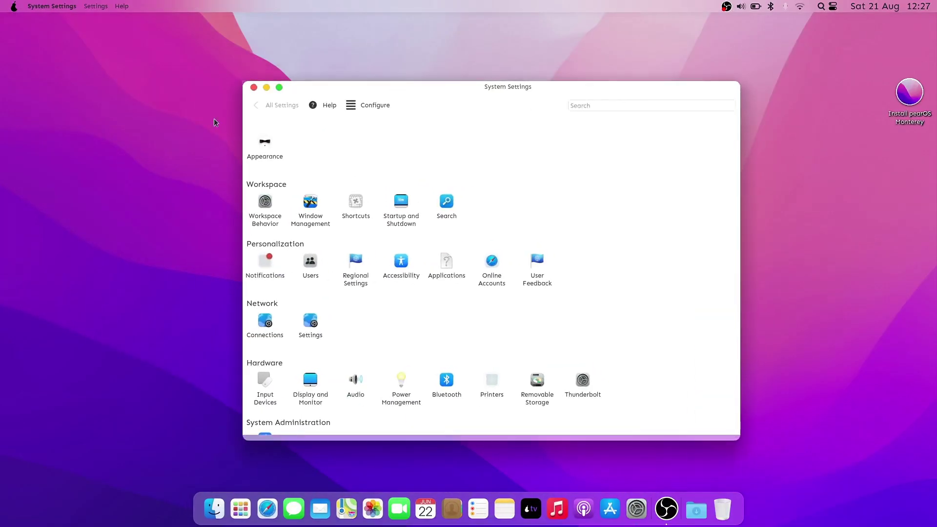
{"action": "left_click", "coordinate": [265, 139]}
{"action": "left_click", "coordinate": [289, 165]}
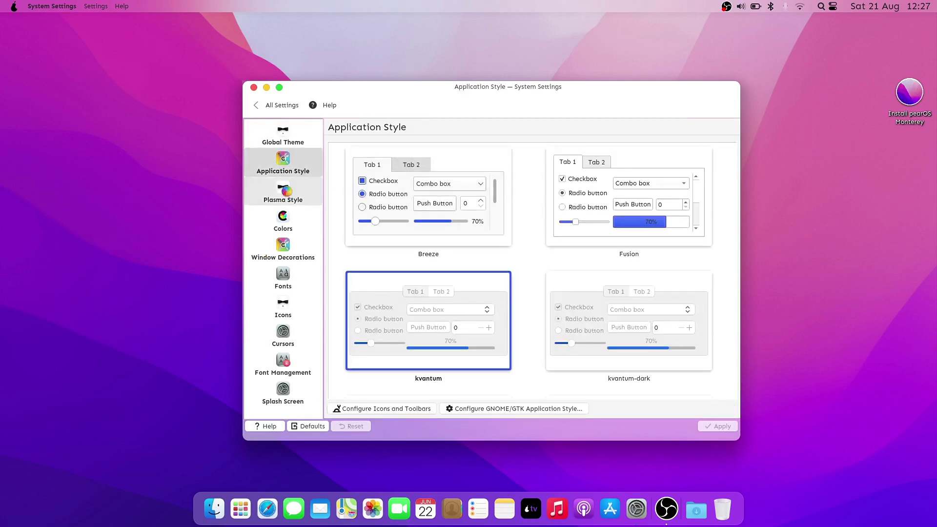
{"action": "left_click", "coordinate": [283, 195]}
{"action": "left_click", "coordinate": [280, 223]}
{"action": "left_click", "coordinate": [281, 249]}
{"action": "left_click", "coordinate": [537, 264]}
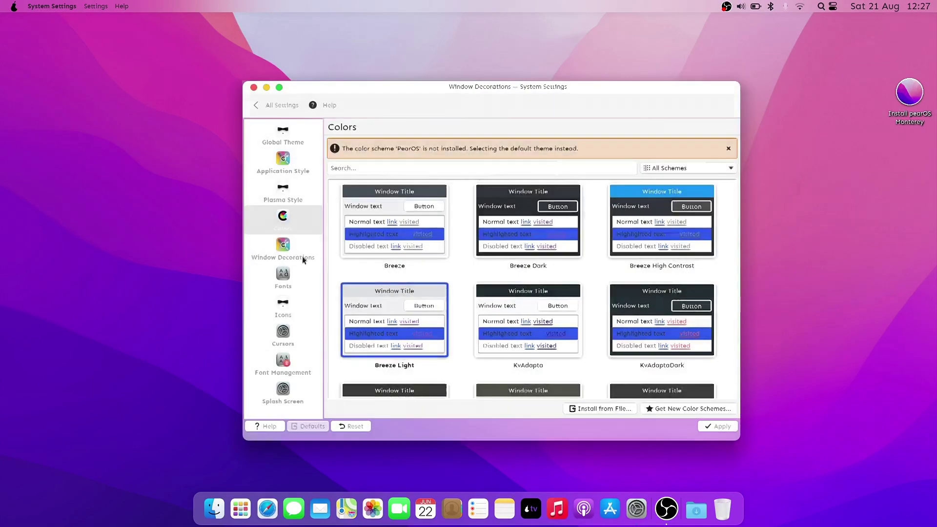
{"action": "key", "text": "Down"}
{"action": "key", "text": "Down"}
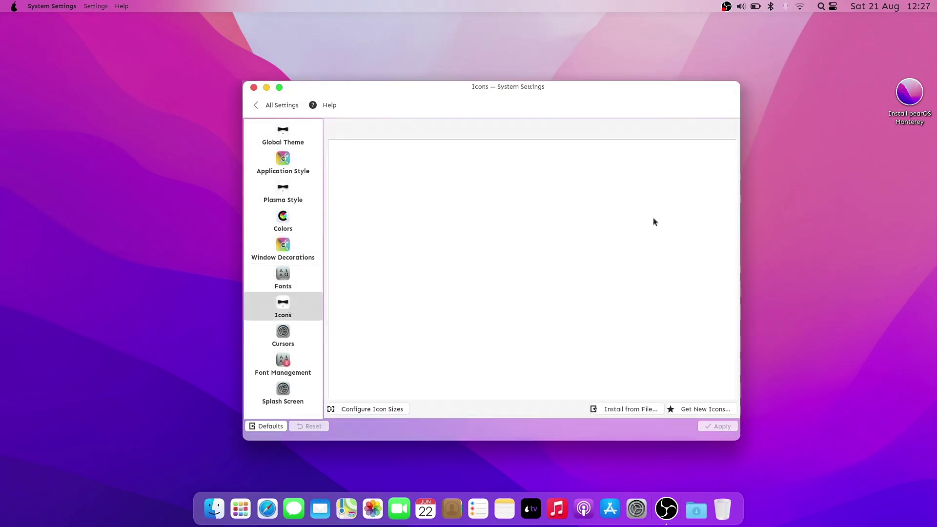
{"action": "key", "text": "Down"}
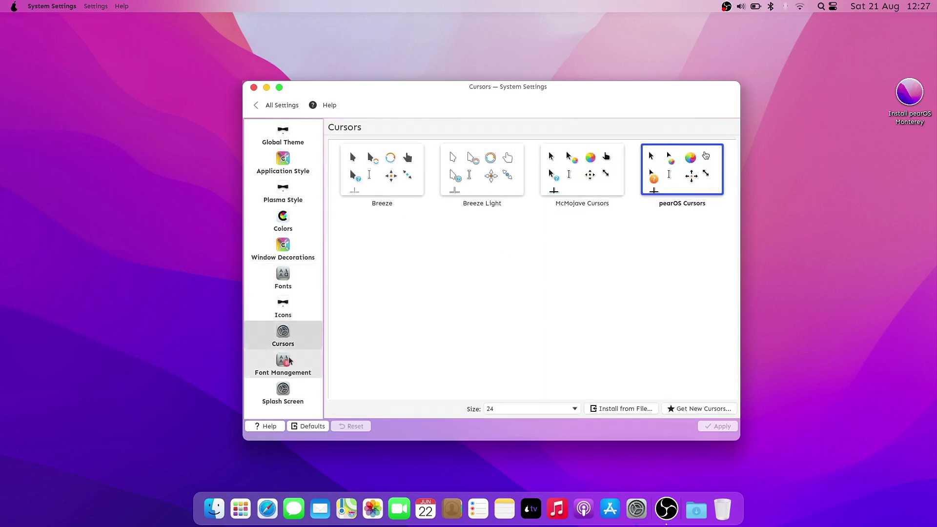
{"action": "key", "text": "Down"}
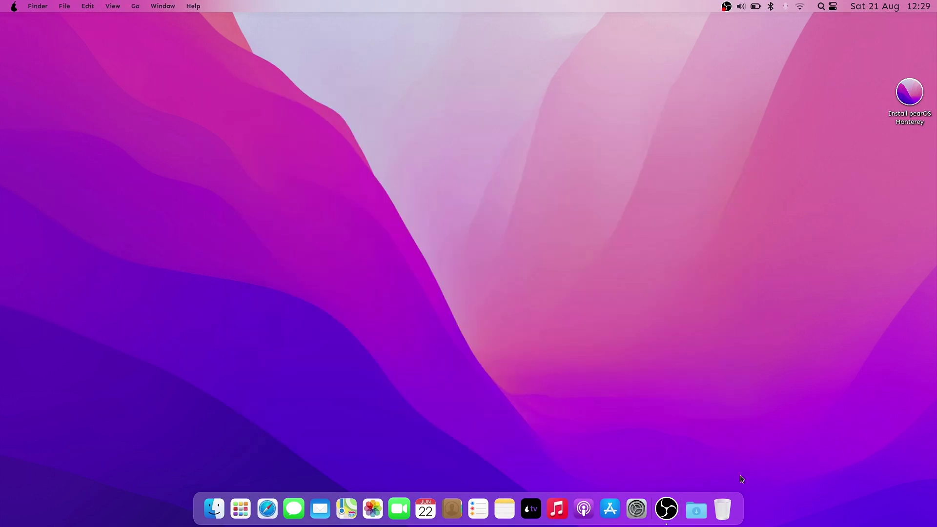
- Open and close PearStore and pTunes, dismiss the crash notice, and skip account setup
{"action": "left_click", "coordinate": [611, 508]}
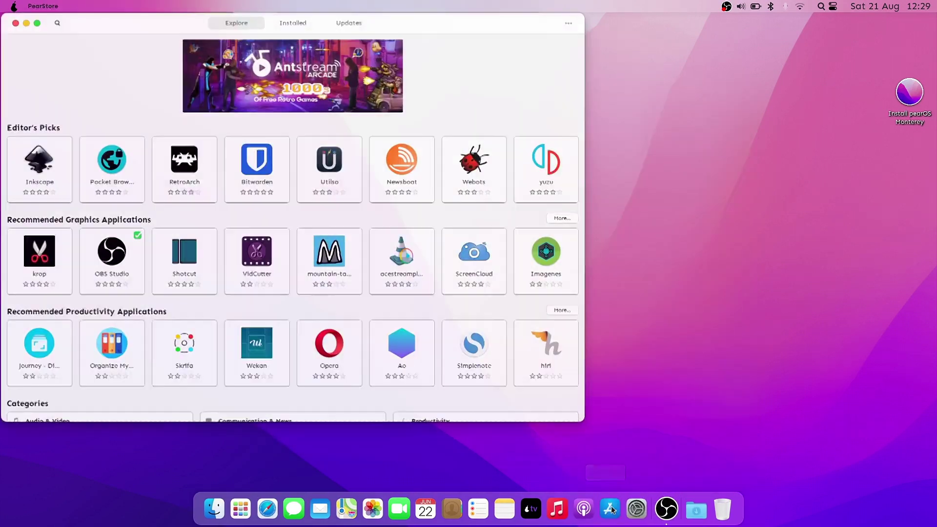
{"action": "left_click", "coordinate": [14, 23]}
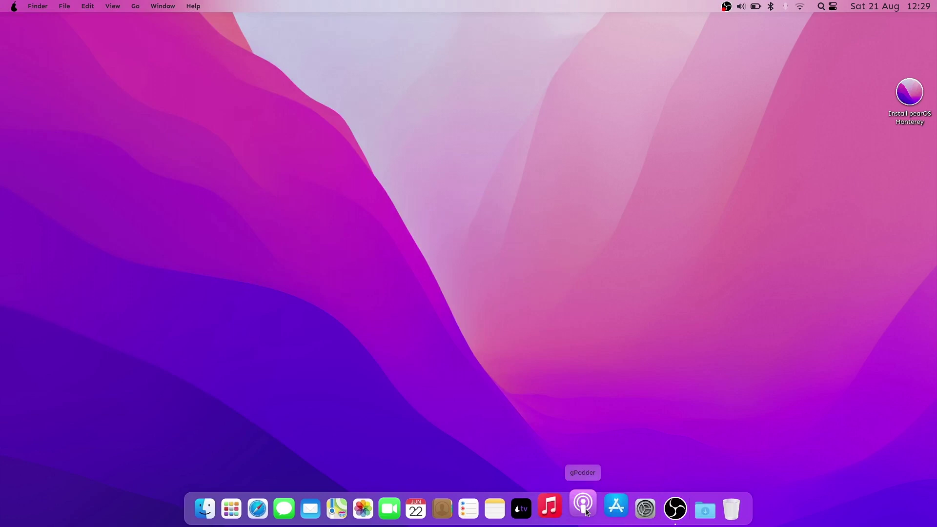
{"action": "left_click", "coordinate": [560, 508]}
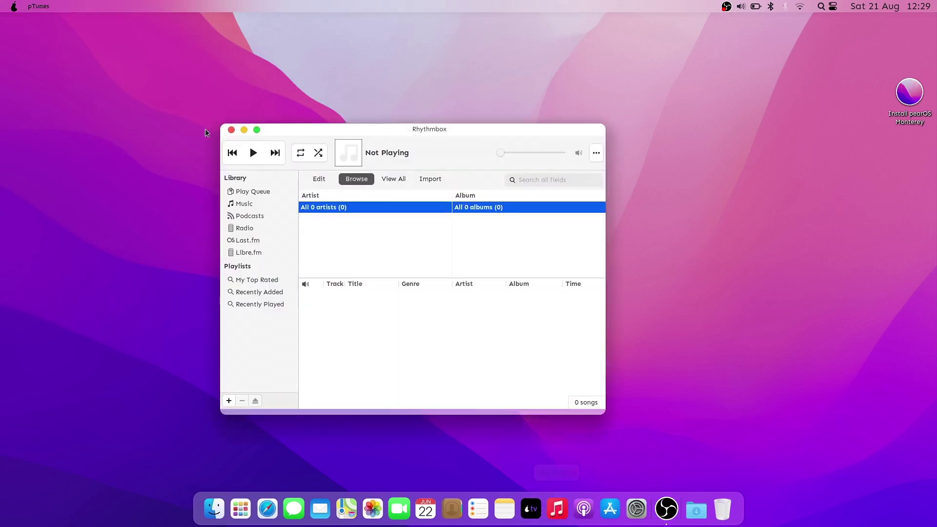
{"action": "left_click", "coordinate": [234, 131]}
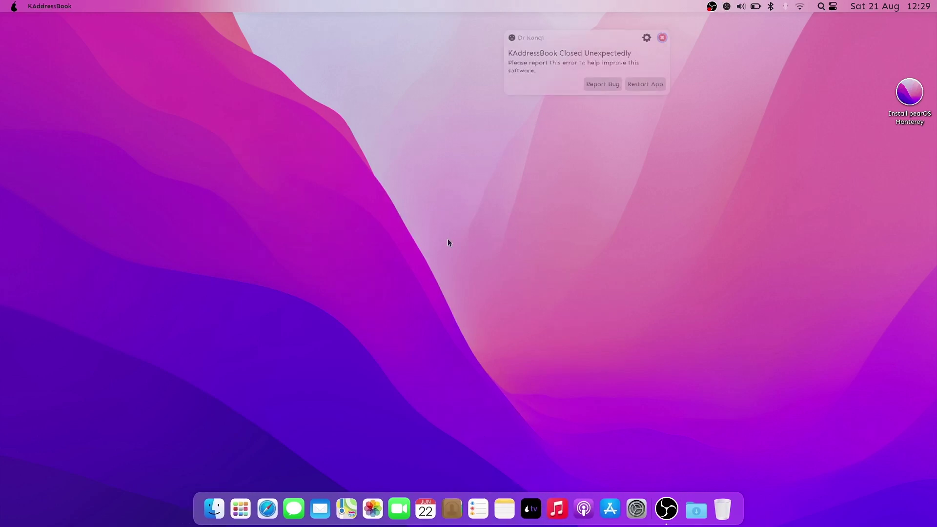
{"action": "left_click", "coordinate": [662, 40]}
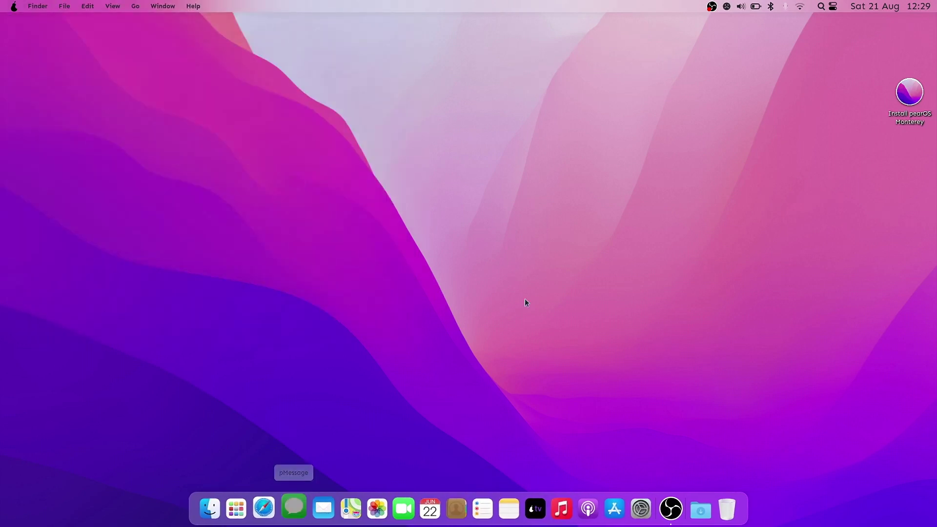
{"action": "left_click", "coordinate": [549, 347]}
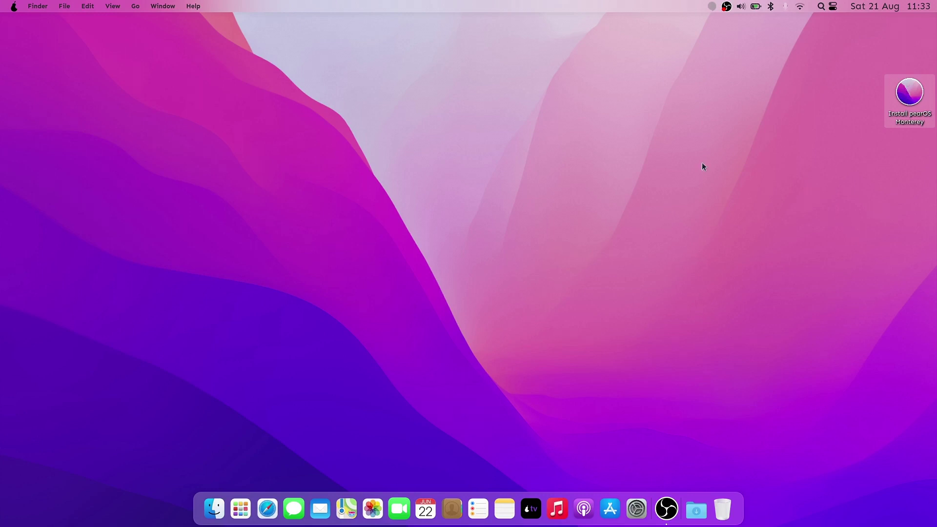
- Set the installer's time zone to Europe/Berlin and accept the English (US) keyboard
{"action": "left_click_drag", "start_coordinate": [261, 22], "coordinate": [456, 80]}
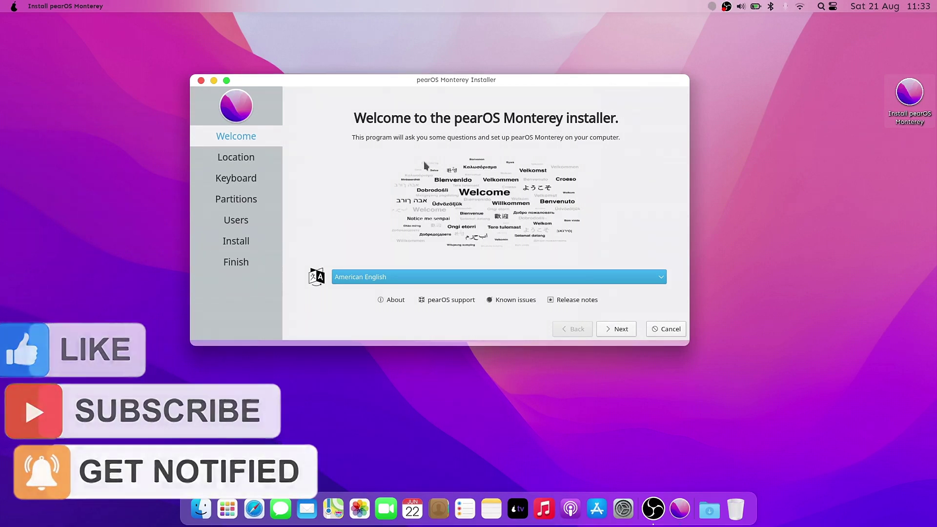
{"action": "left_click", "coordinate": [616, 329]}
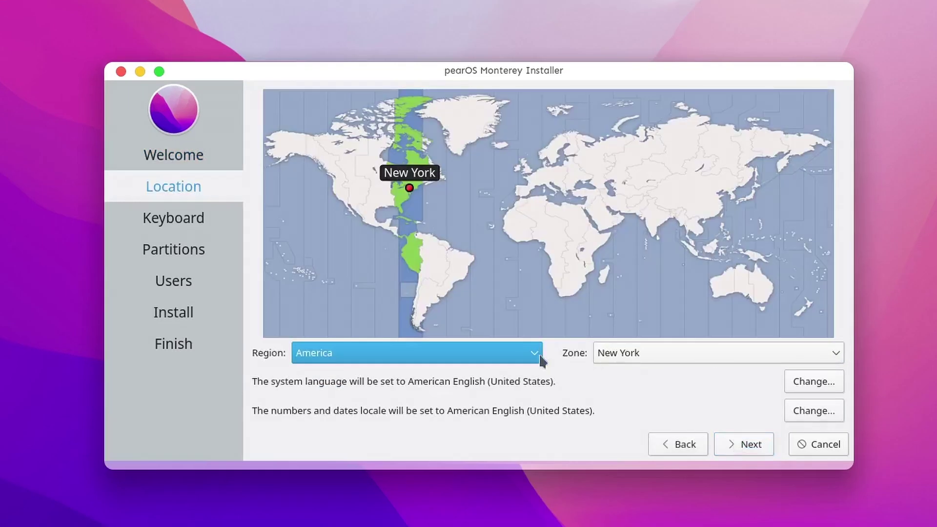
{"action": "left_click", "coordinate": [541, 361]}
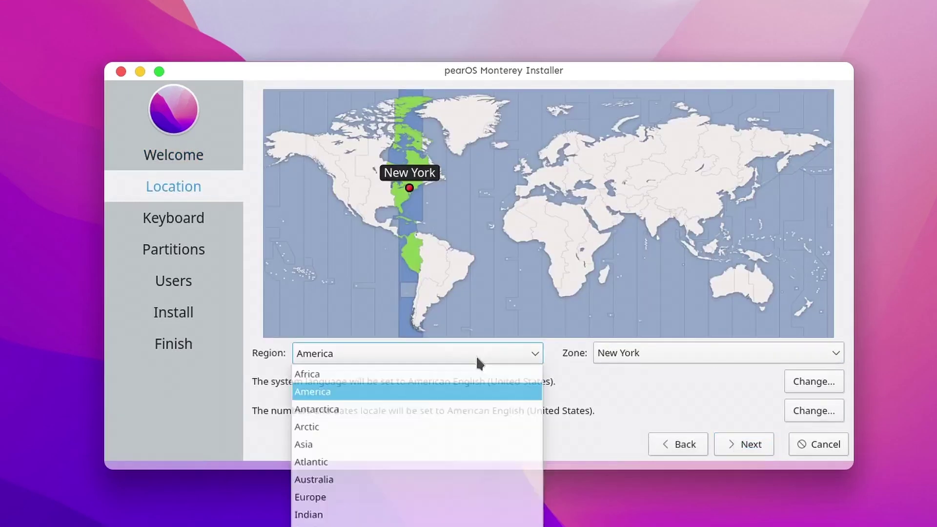
{"action": "left_click", "coordinate": [343, 497]}
{"action": "left_click", "coordinate": [750, 356]}
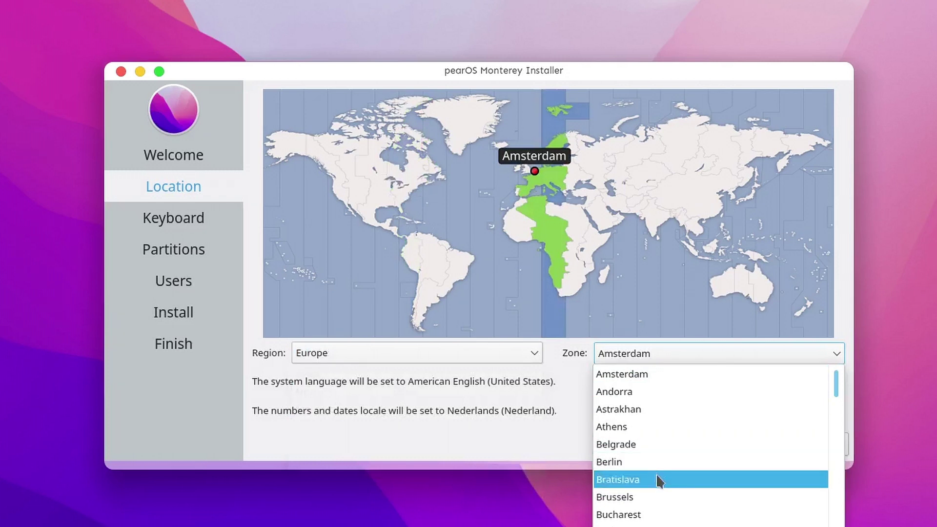
{"action": "left_click", "coordinate": [676, 462]}
{"action": "left_click", "coordinate": [740, 442]}
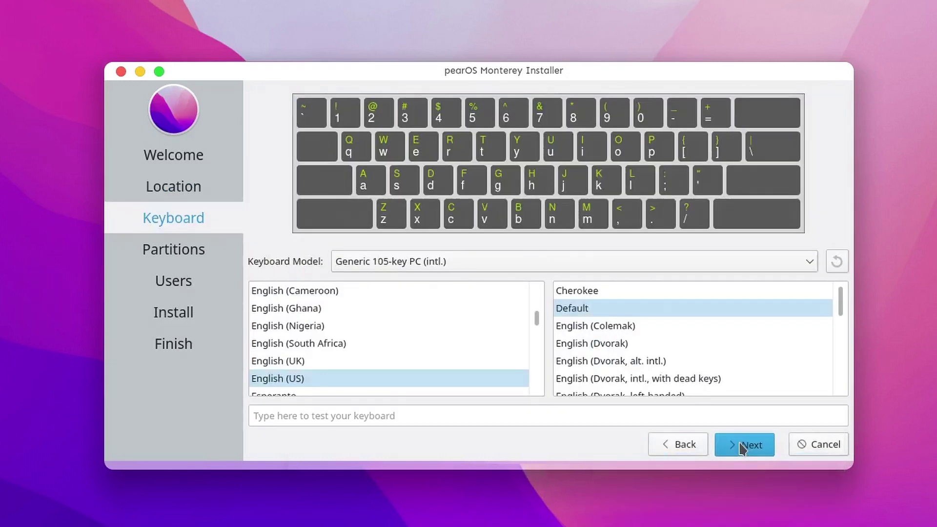
{"action": "left_click", "coordinate": [742, 446]}
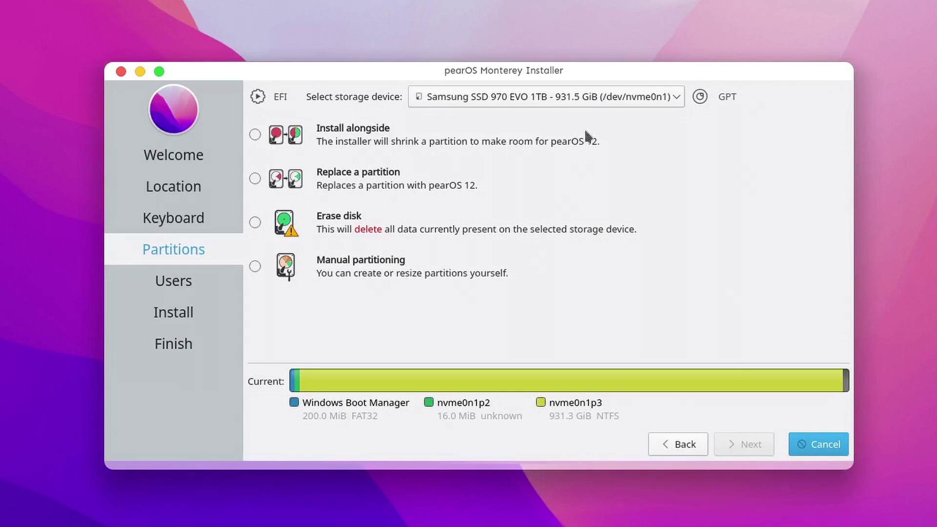
- Try Install alongside on the Samsung SSD by shrinking partition nvme0n1p3
{"action": "left_click", "coordinate": [607, 97]}
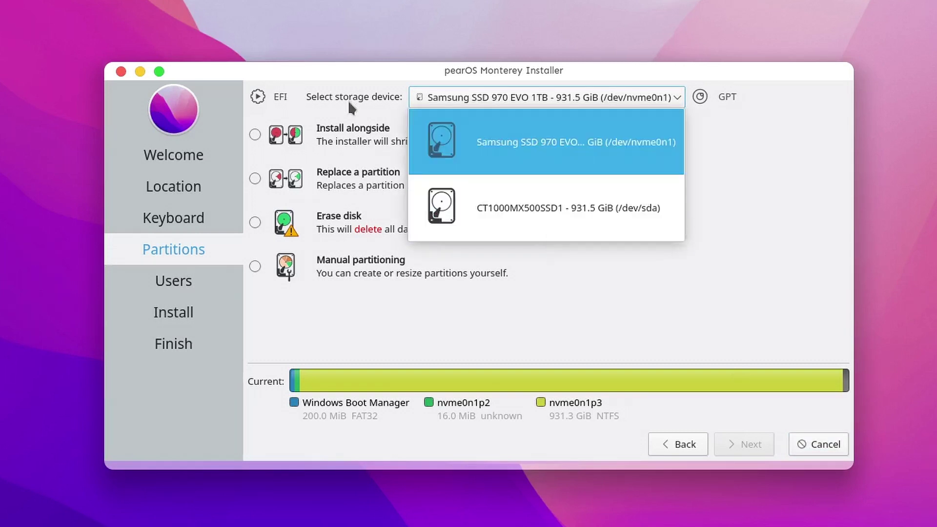
{"action": "left_click", "coordinate": [345, 142]}
{"action": "left_click", "coordinate": [344, 142]}
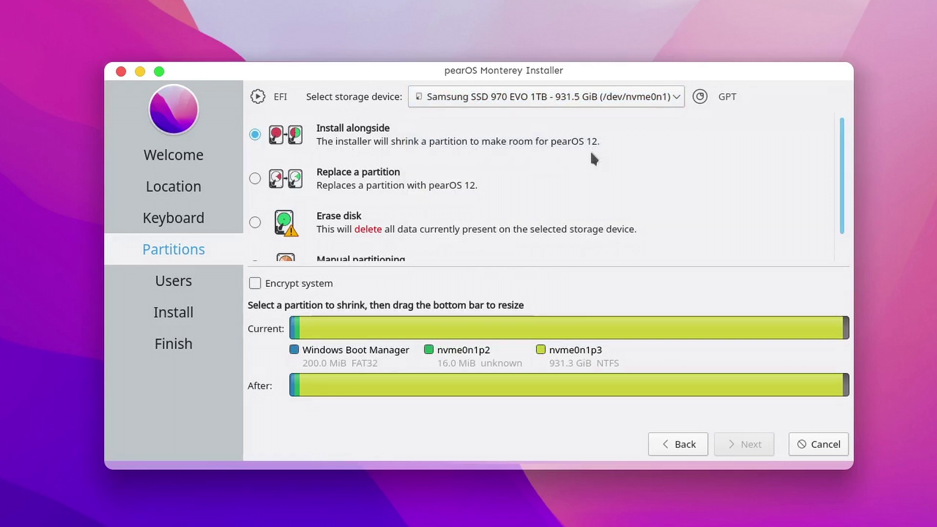
{"action": "left_click", "coordinate": [551, 323]}
{"action": "left_click_drag", "start_coordinate": [569, 386], "coordinate": [515, 384]}
- Preview Replace a partition (nvme0n1p3) and Erase disk, then choose Manual partitioning
{"action": "left_click", "coordinate": [369, 182]}
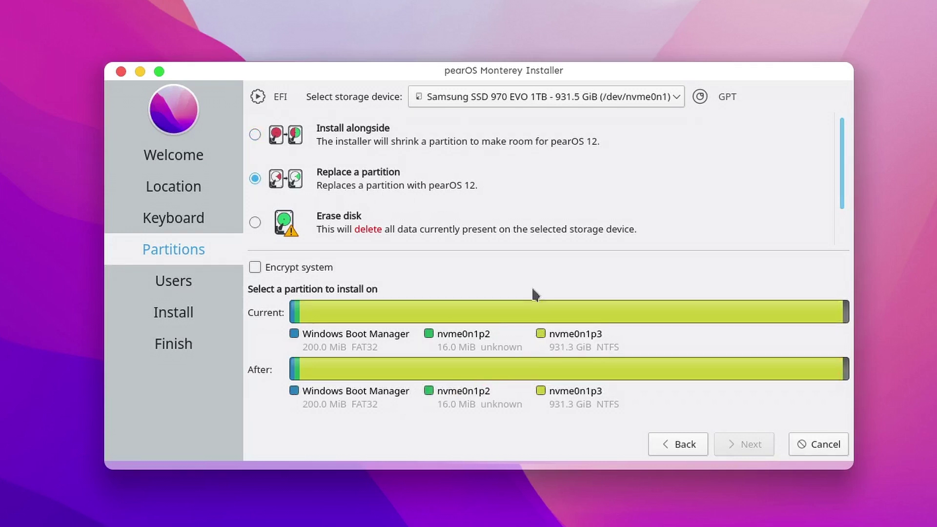
{"action": "left_click", "coordinate": [550, 318]}
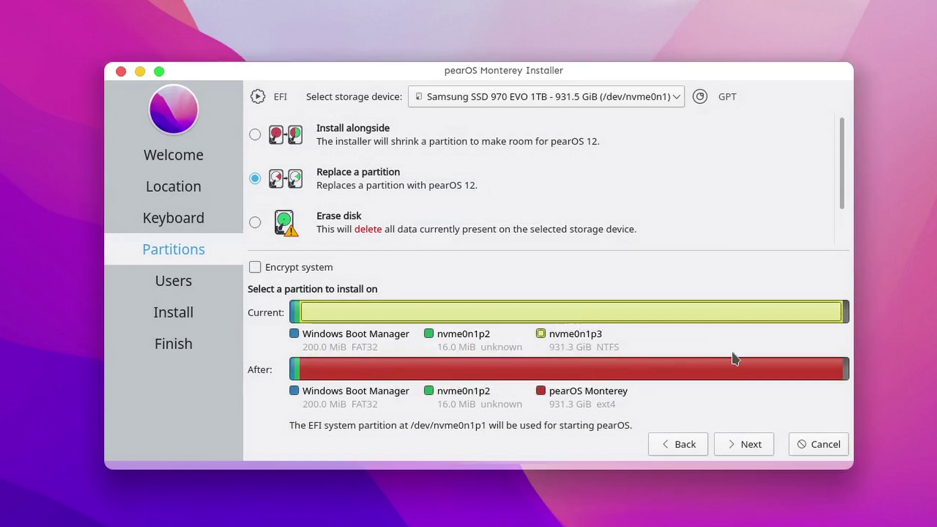
{"action": "left_click", "coordinate": [344, 229]}
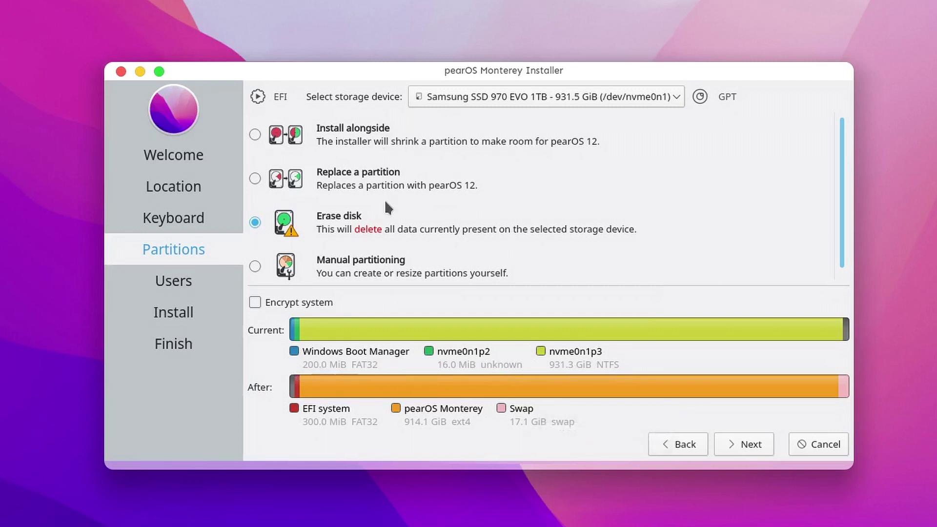
{"action": "scroll", "coordinate": [357, 256], "scroll_direction": "down", "scroll_amount": 1}
{"action": "left_click", "coordinate": [358, 254]}
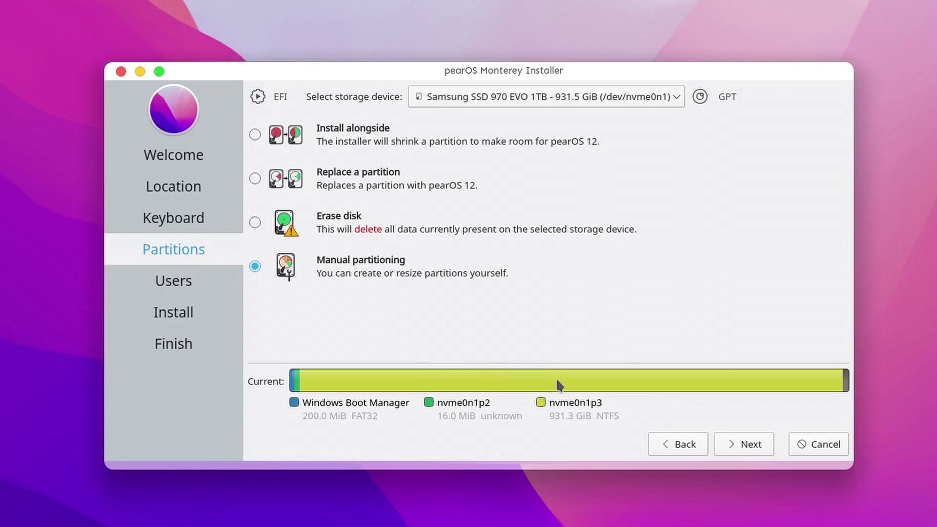
{"action": "left_click", "coordinate": [535, 97]}
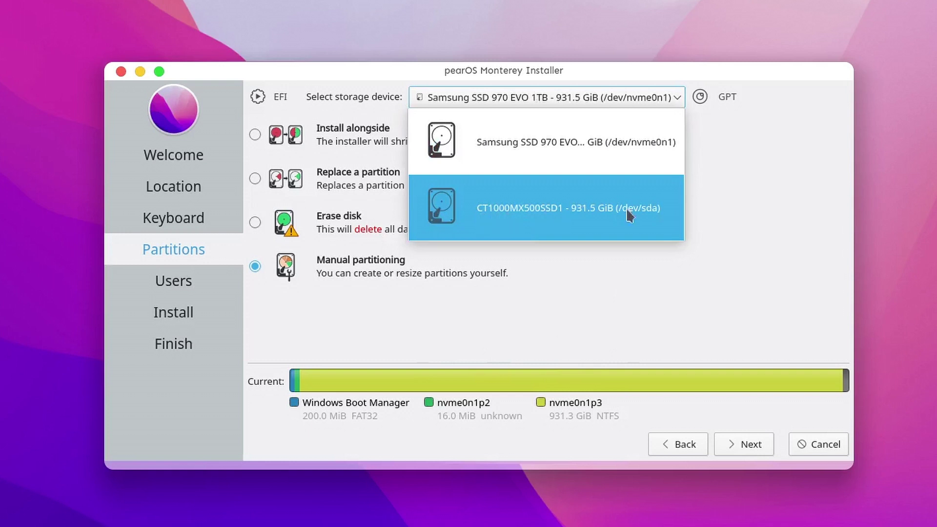
- On CT1000MX500SSD1, install alongside by shrinking sda2, leaving a 300498MiB pearOS partition
{"action": "left_click", "coordinate": [599, 220]}
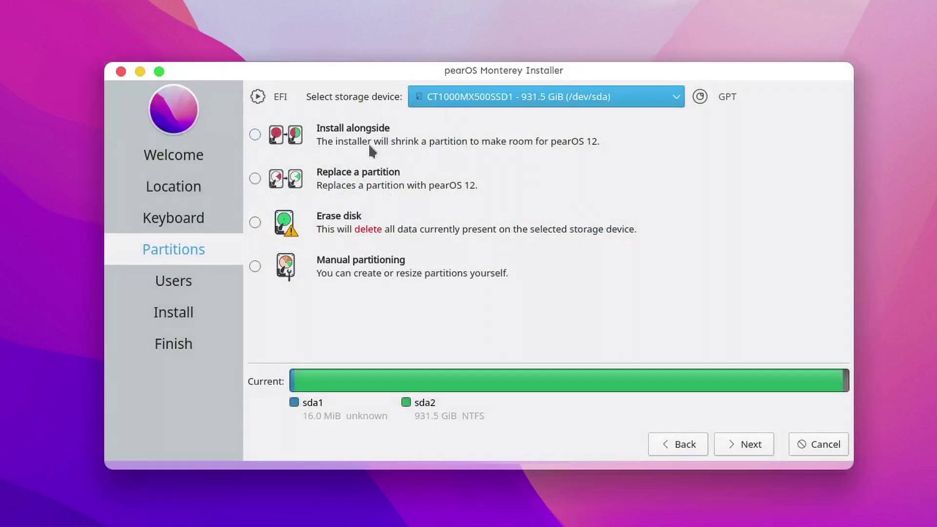
{"action": "left_click", "coordinate": [342, 137]}
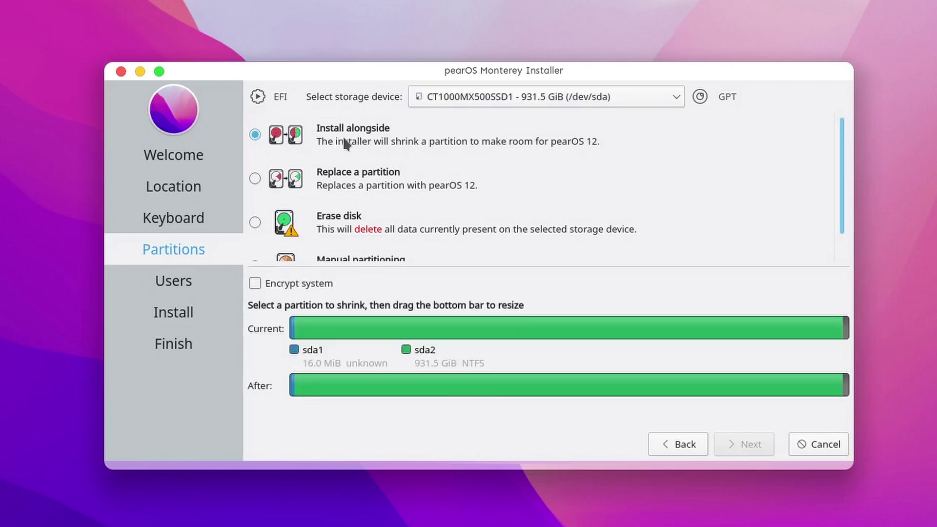
{"action": "left_click", "coordinate": [535, 323]}
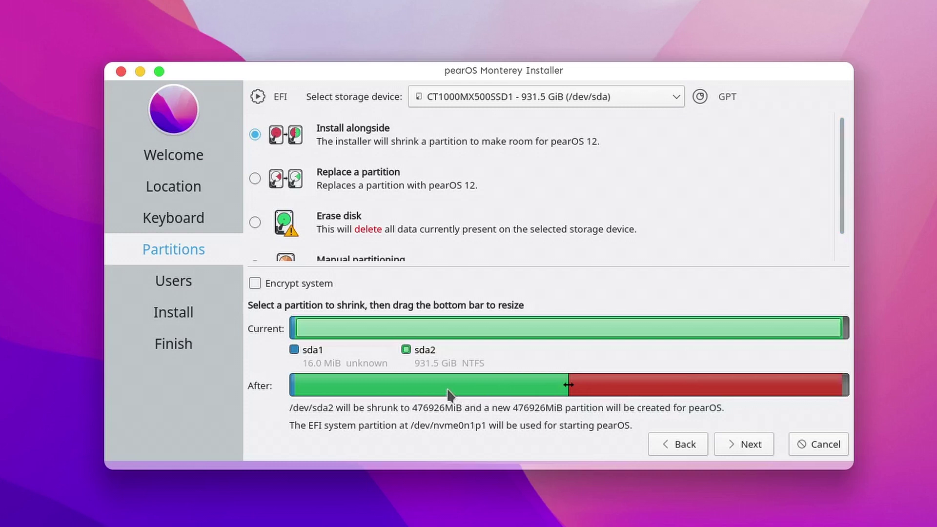
{"action": "left_click_drag", "start_coordinate": [568, 385], "coordinate": [673, 384]}
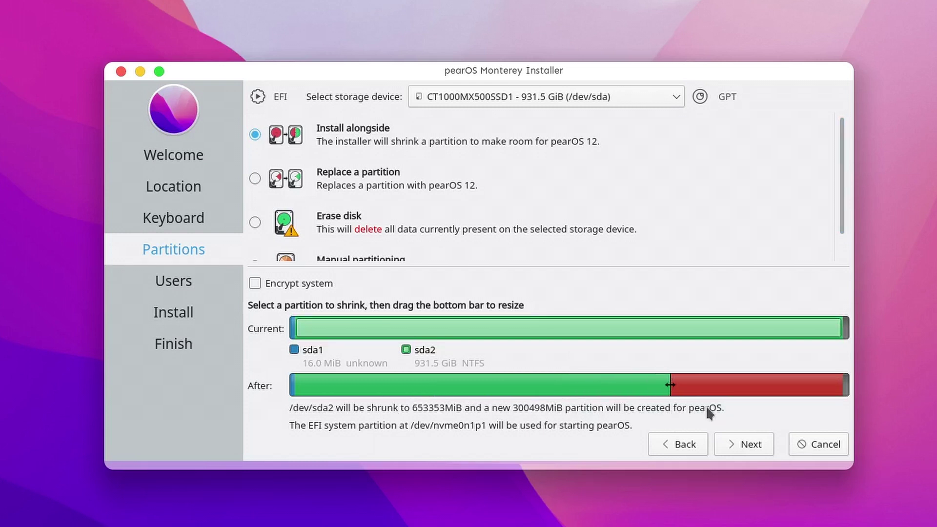
{"action": "left_click", "coordinate": [746, 445]}
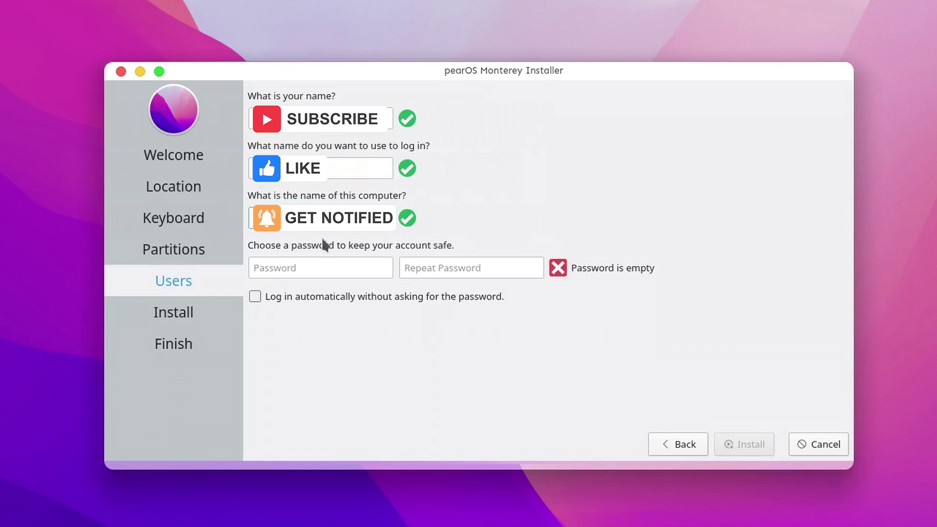
- Enter and repeat the account password, tick 'Log in automatically', and begin installing
{"action": "left_click", "coordinate": [312, 267]}
{"action": "type", "text": "password1"}
{"action": "left_click", "coordinate": [468, 266]}
{"action": "type", "text": "password1"}
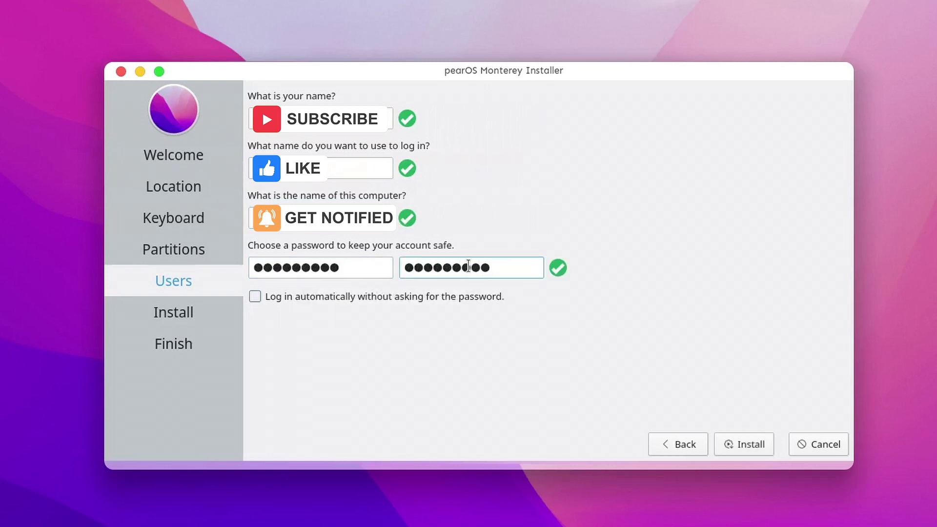
{"action": "left_click", "coordinate": [255, 297]}
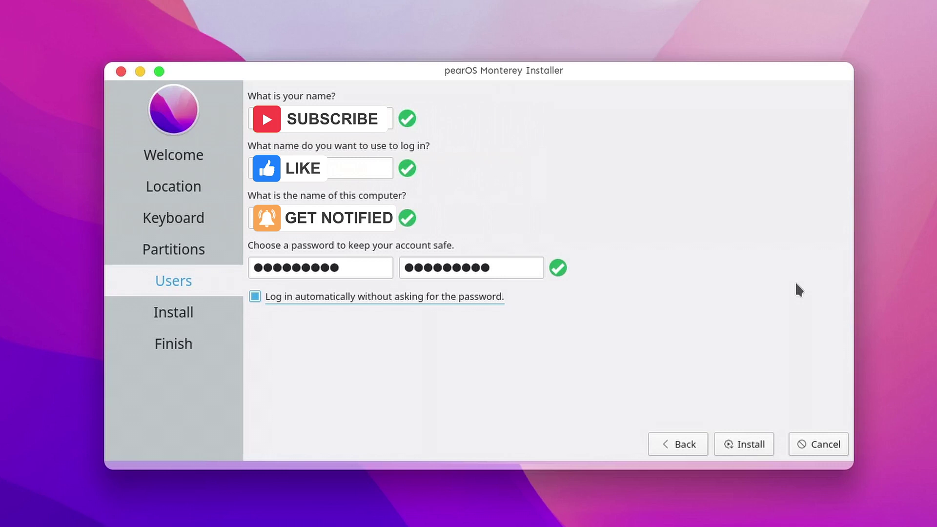
{"action": "left_click", "coordinate": [744, 445]}
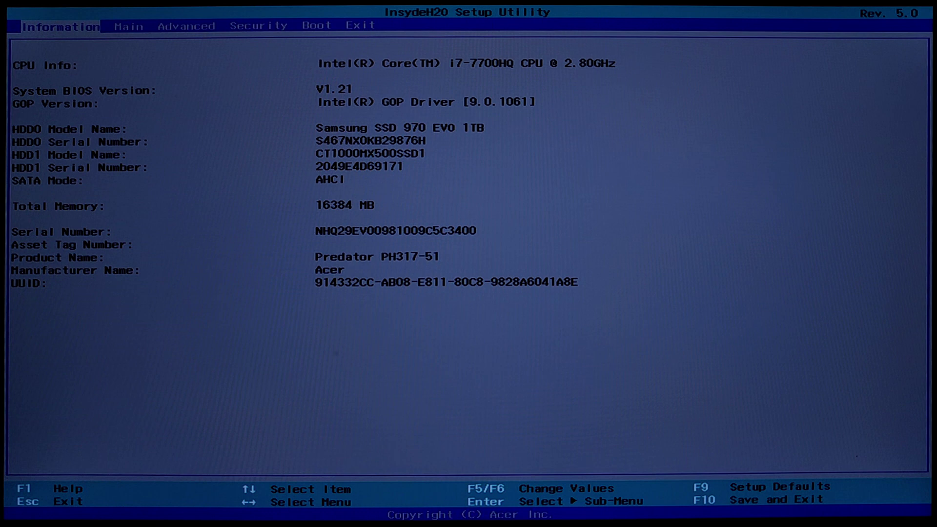
- Raise the second Windows Boot Manager entry (pearOS bootloader) to first boot priority, then save and exit
{"action": "key", "text": "Right"}
{"action": "key", "text": "Right"}
{"action": "key", "text": "Right"}
{"action": "key", "text": "Right"}
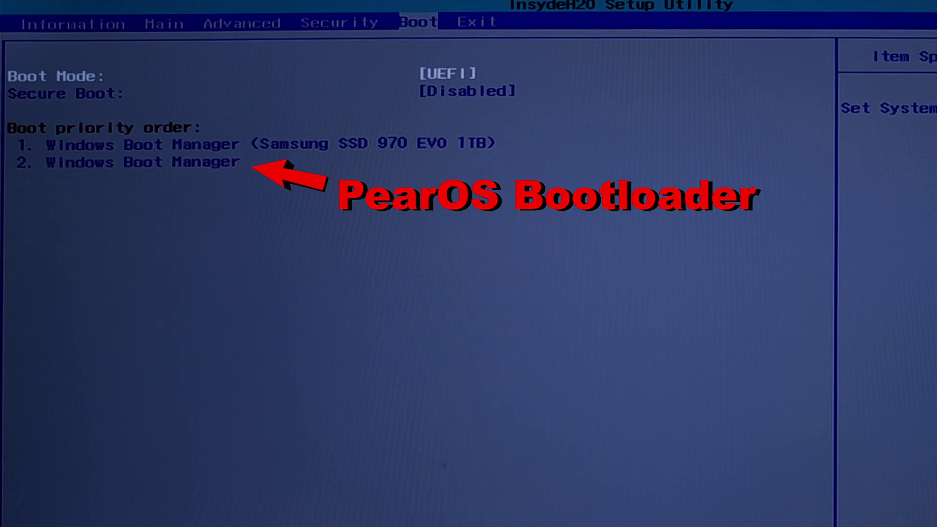
{"action": "key", "text": "Down"}
{"action": "key", "text": "Down"}
{"action": "key", "text": "Down"}
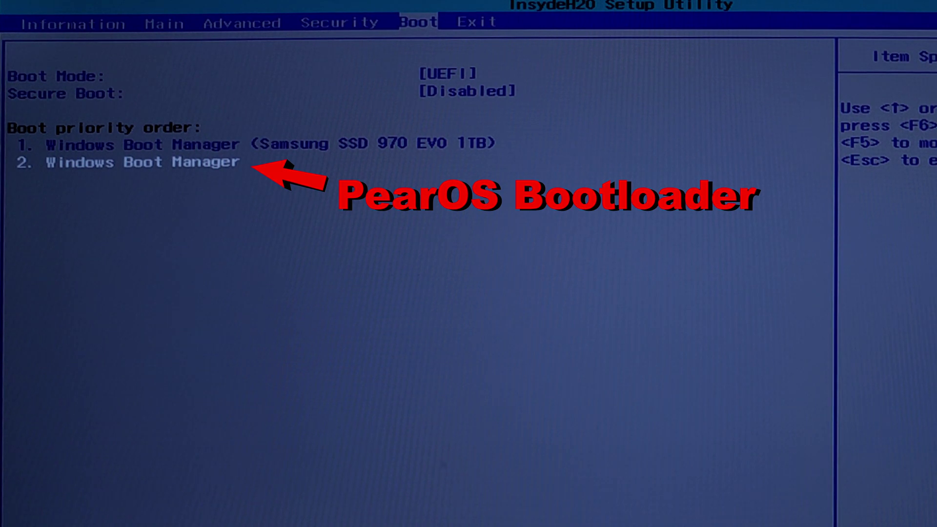
{"action": "key", "text": "F6"}
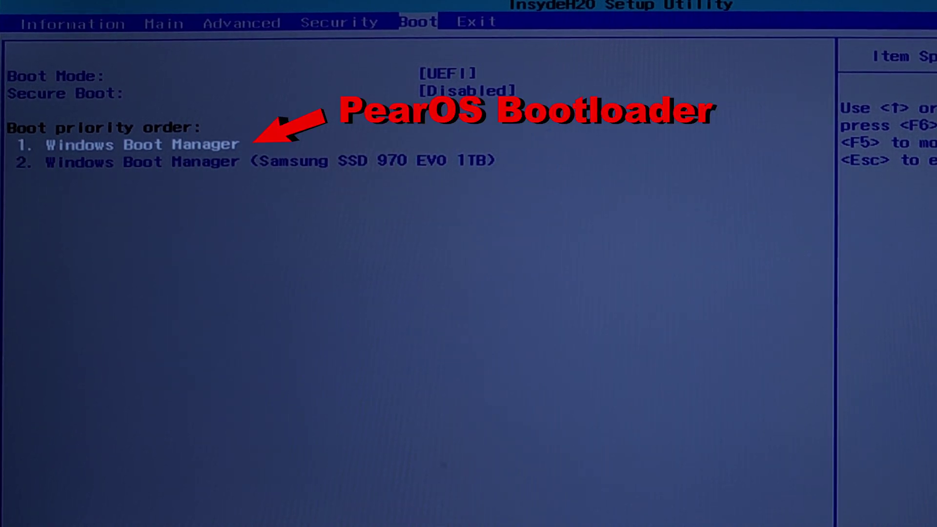
{"action": "key", "text": "Right"}
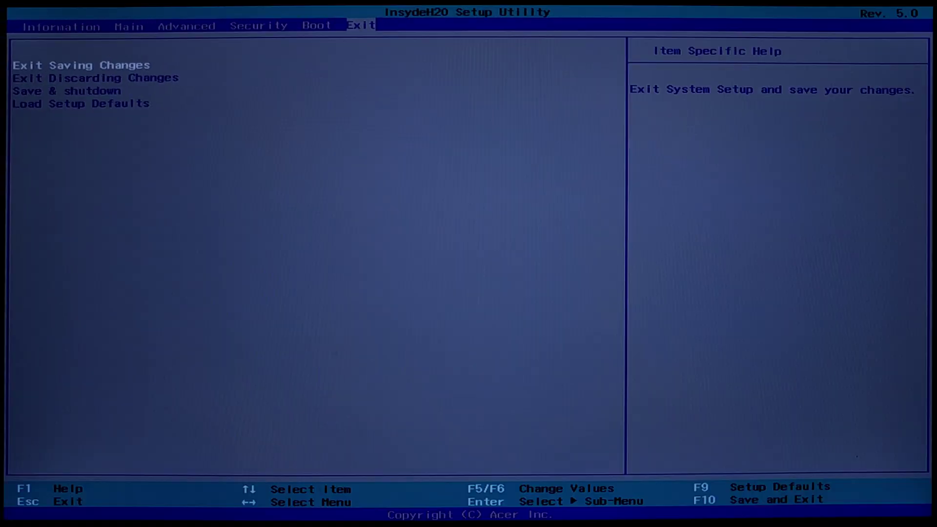
{"action": "key", "text": "Return"}
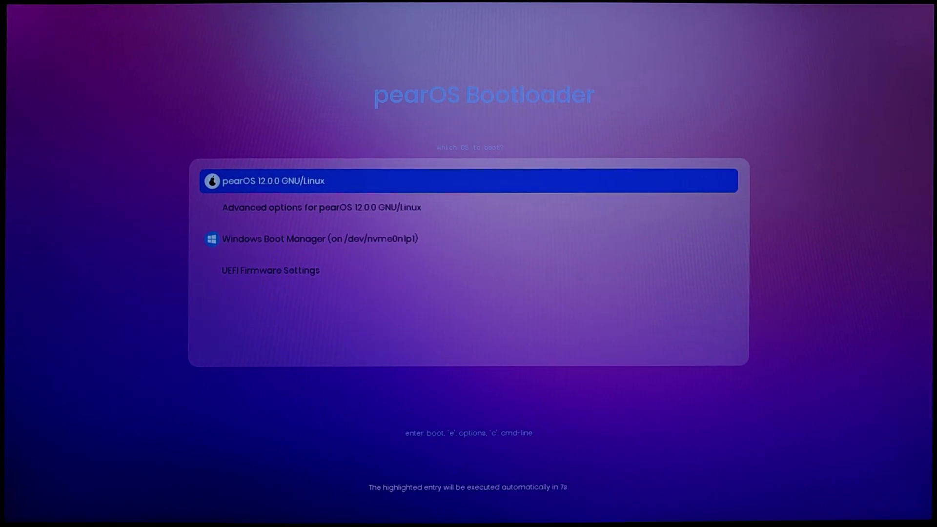
- Move through the boot menu between pearOS 12.0.0 GNU/Linux and the Windows Boot Manager entry
{"action": "key", "text": "Down"}
{"action": "key", "text": "Down"}
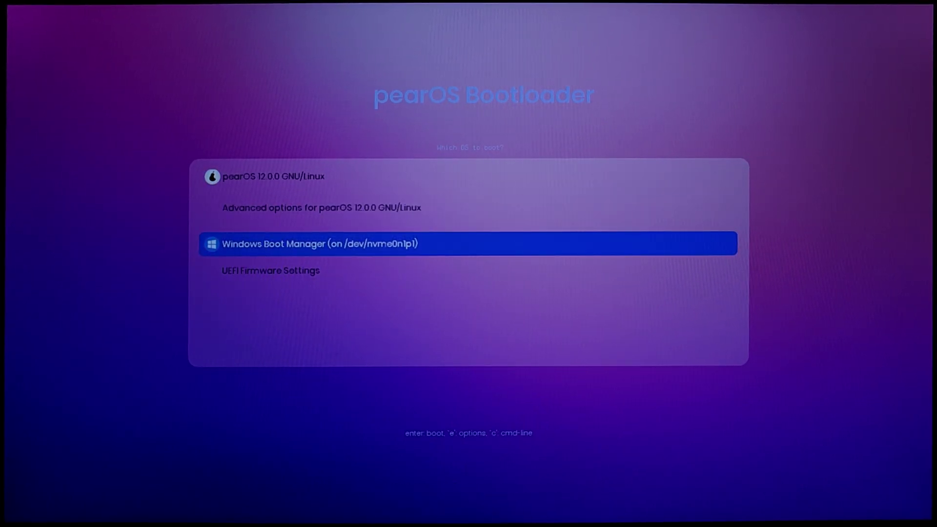
{"action": "key", "text": "Up"}
{"action": "key", "text": "Up"}
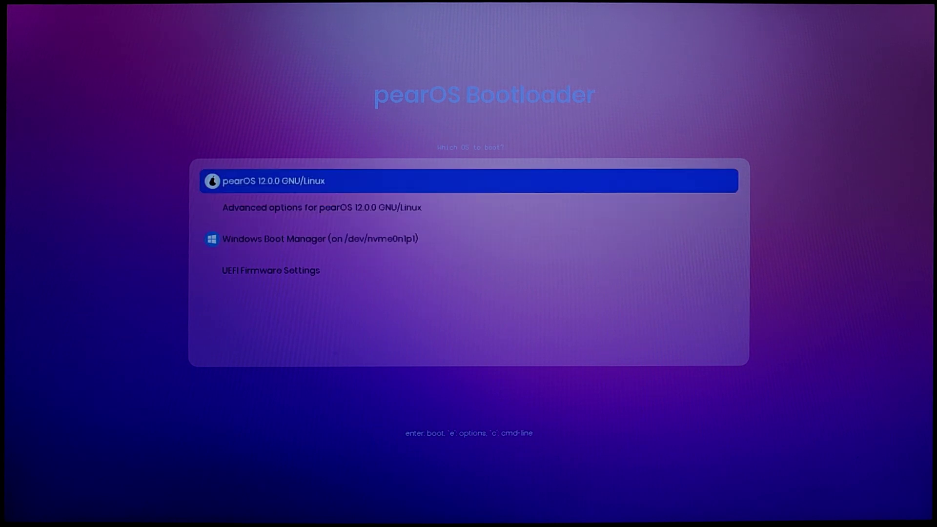
{"action": "key", "text": "Down"}
{"action": "key", "text": "Down"}
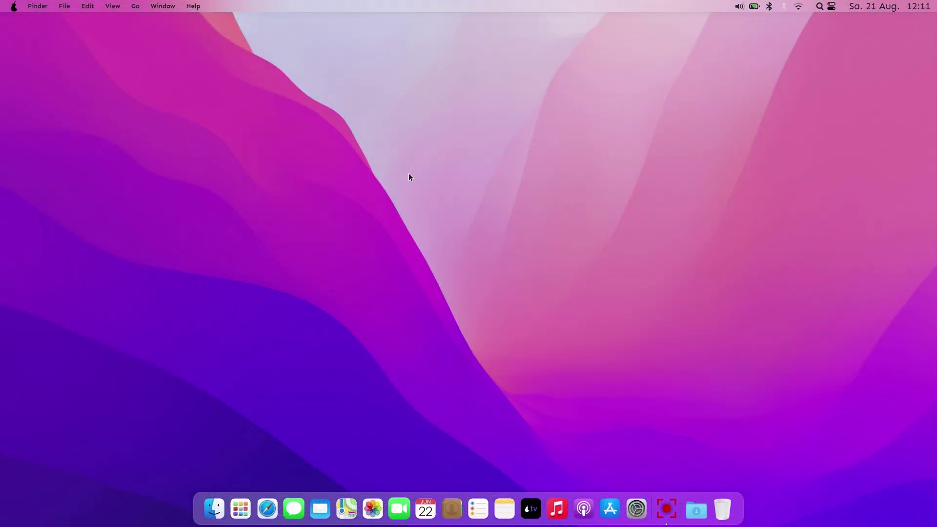
- Open About This Pearintosh and view its Displays, Storage (266 GB of 288 GB free), Support and Service tabs
{"action": "left_click", "coordinate": [14, 6]}
{"action": "left_click", "coordinate": [33, 25]}
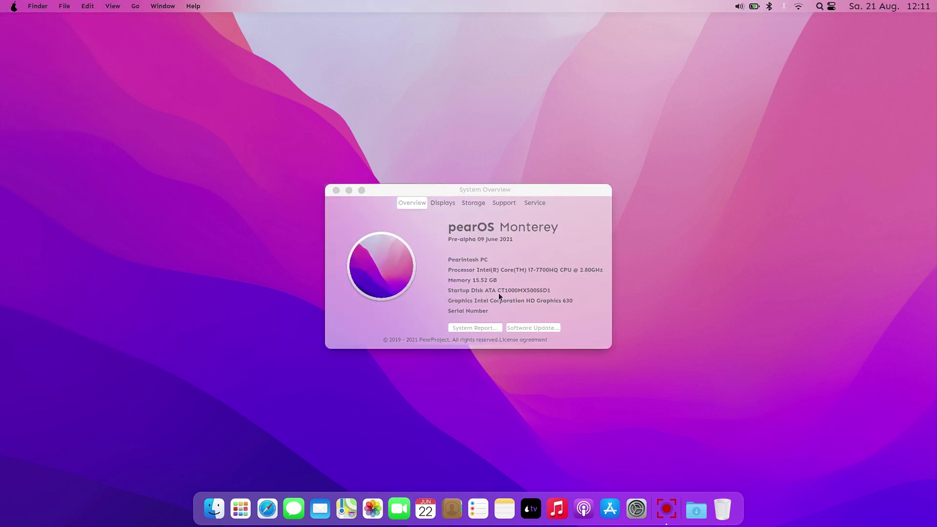
{"action": "left_click", "coordinate": [440, 203]}
{"action": "left_click", "coordinate": [469, 202]}
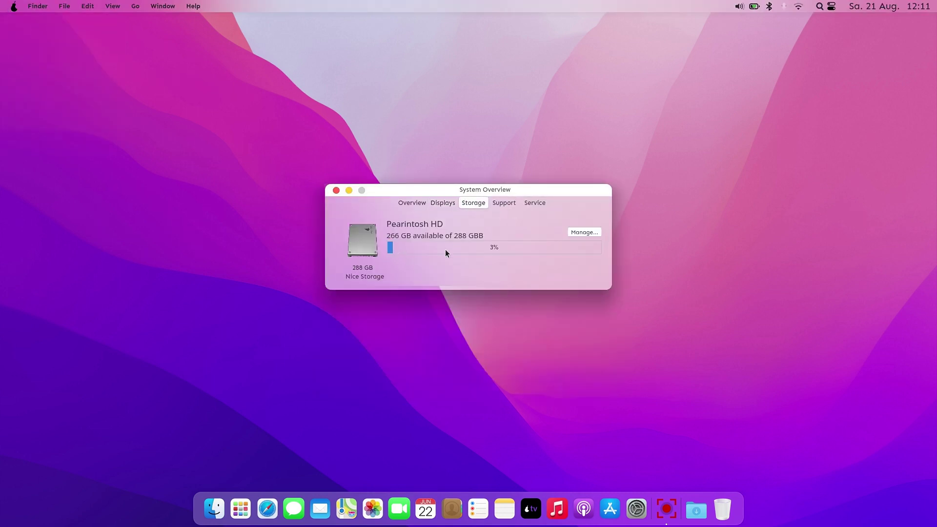
{"action": "left_click", "coordinate": [513, 204]}
{"action": "left_click", "coordinate": [541, 204]}
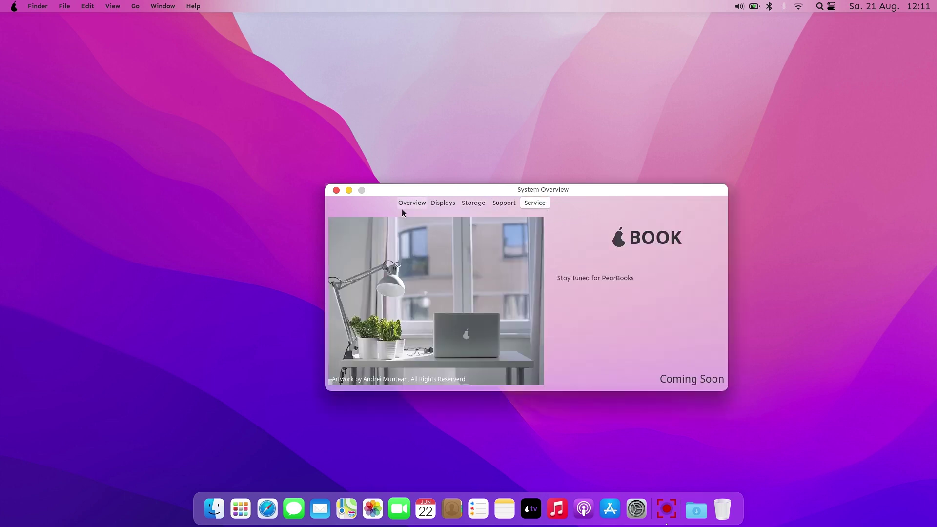